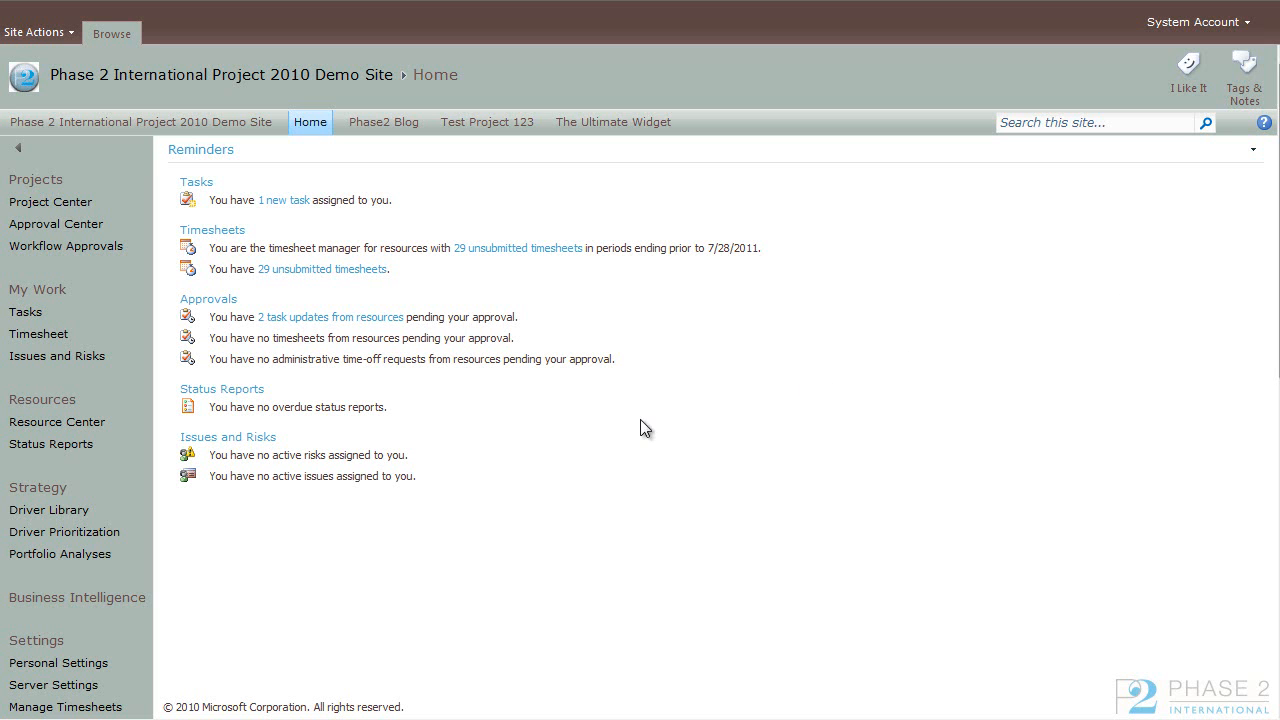
Step: Open the Enterprise Calendars page from the site's server settings
scroll(519, 507, "down", 3)
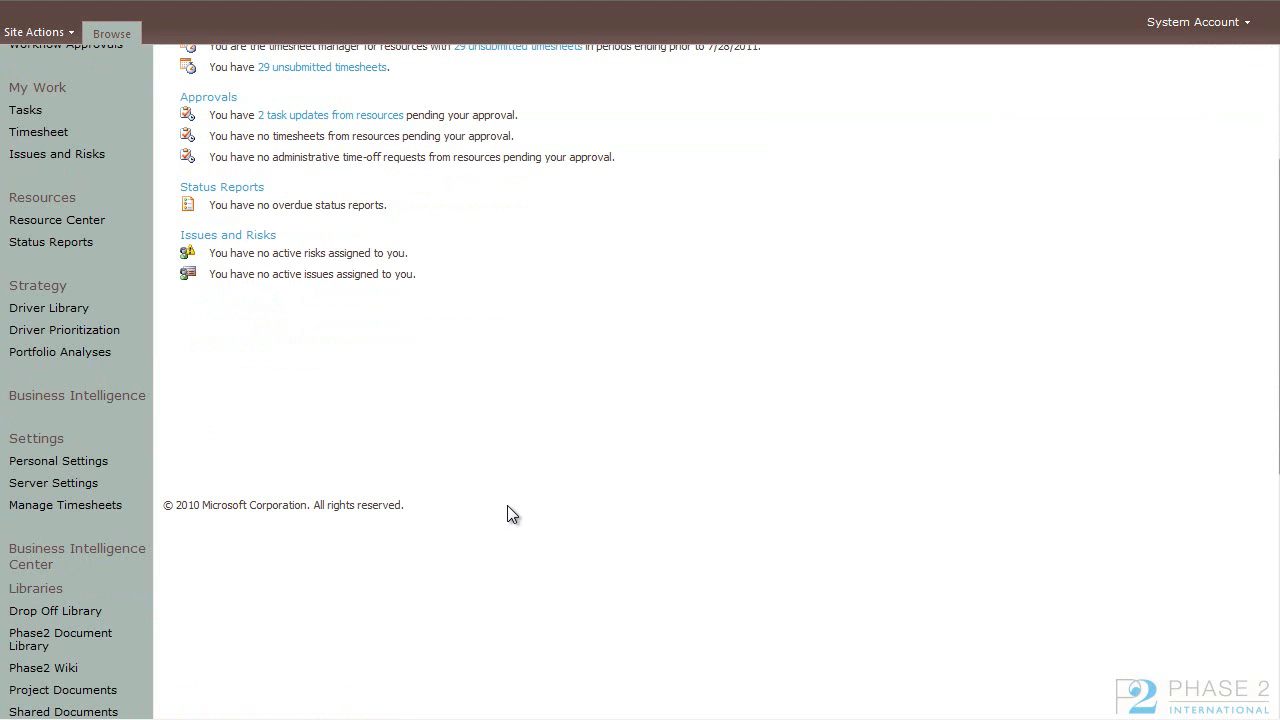
scroll(309, 443, "down", 2)
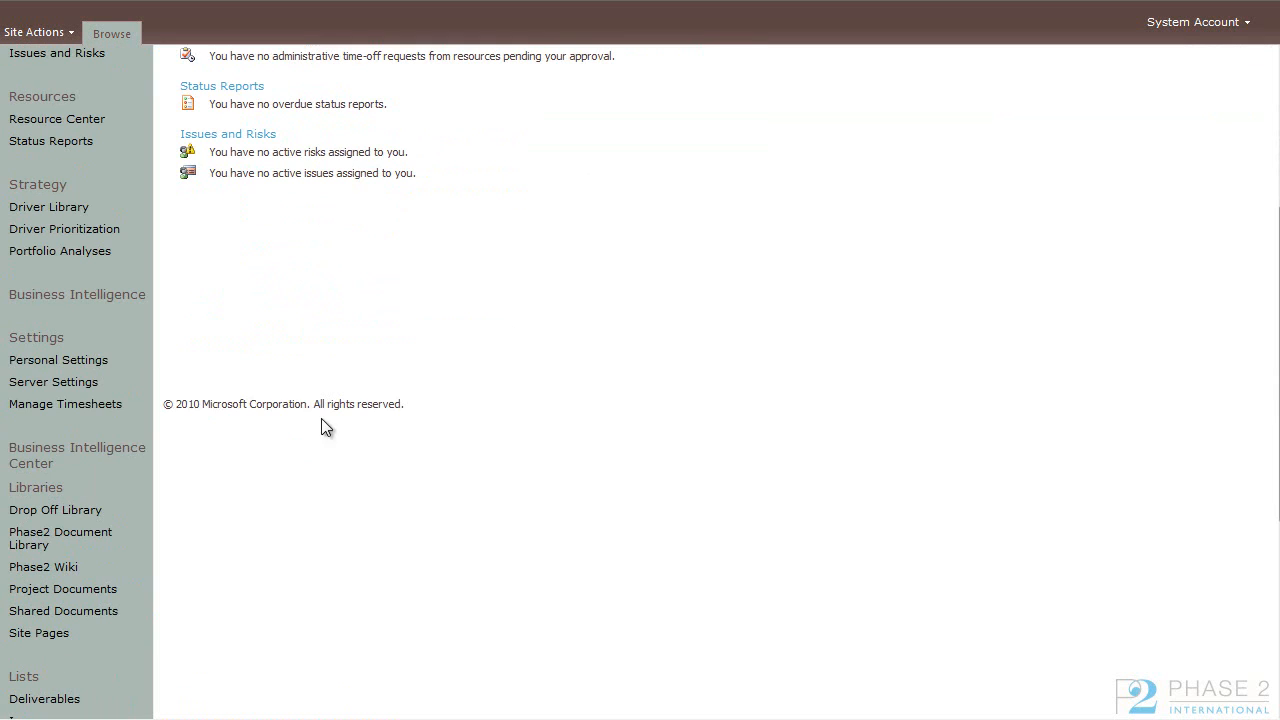
left_click(76, 383)
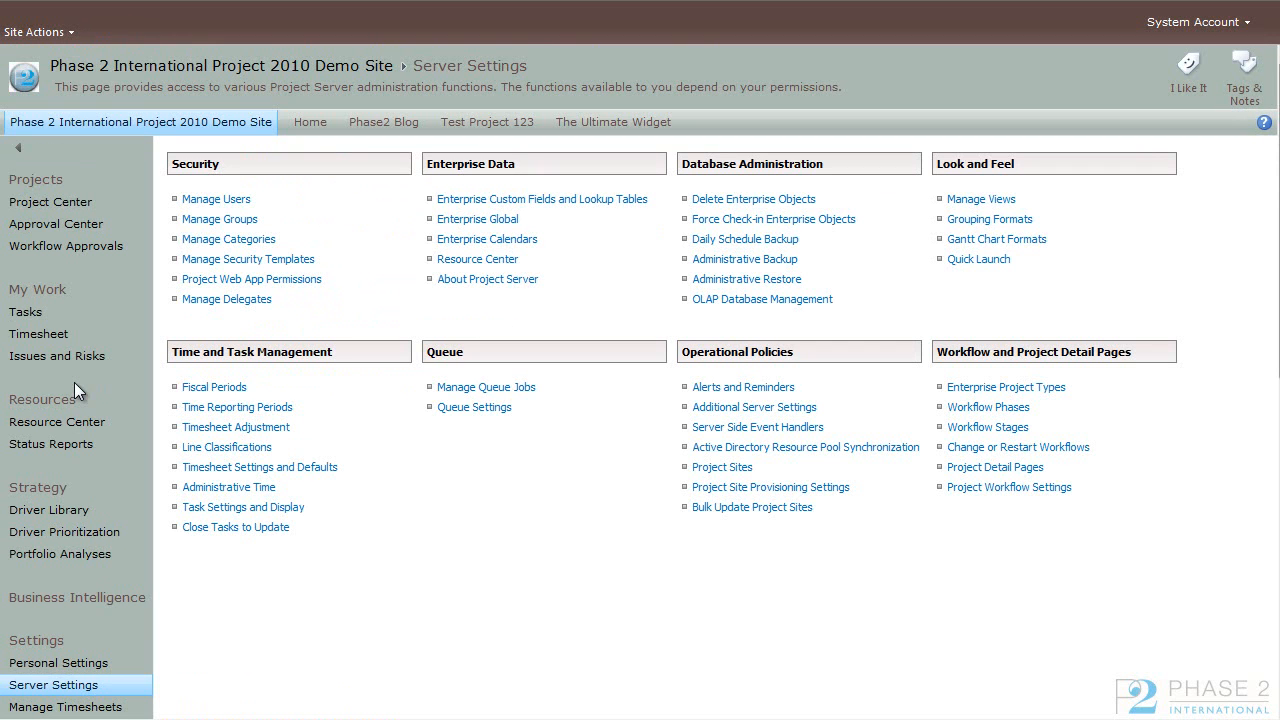
left_click(524, 243)
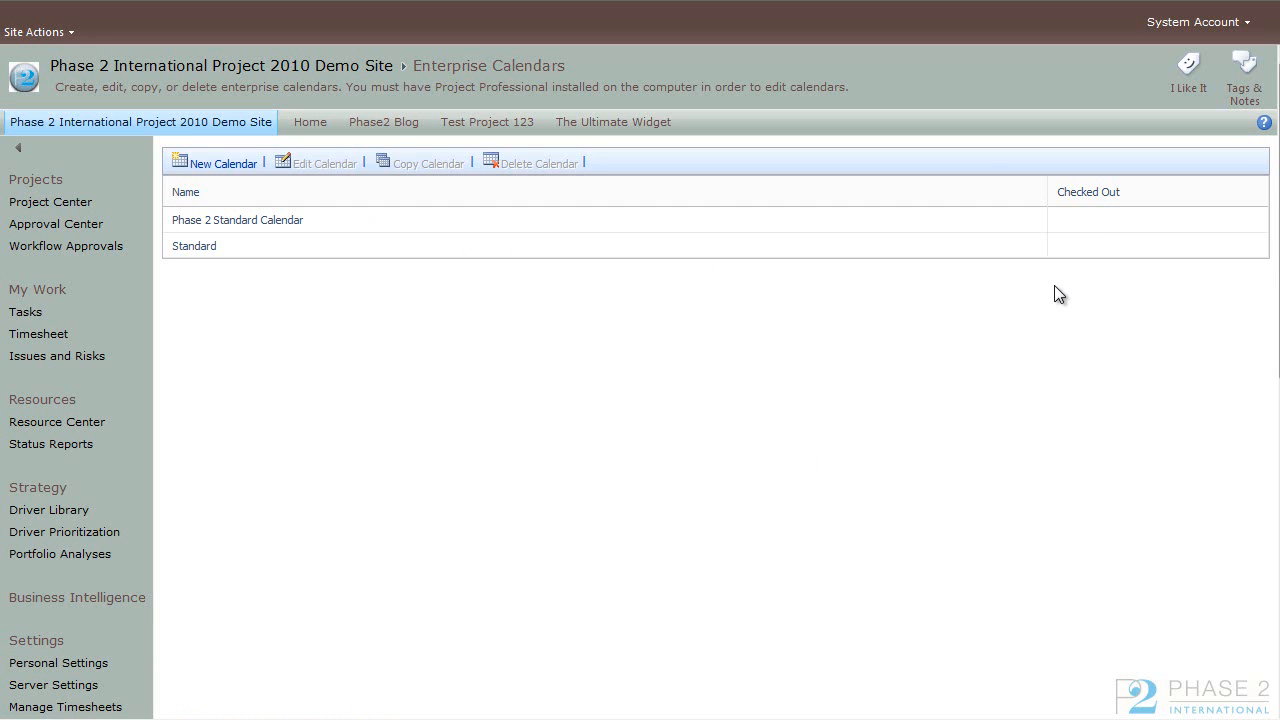
left_click(234, 249)
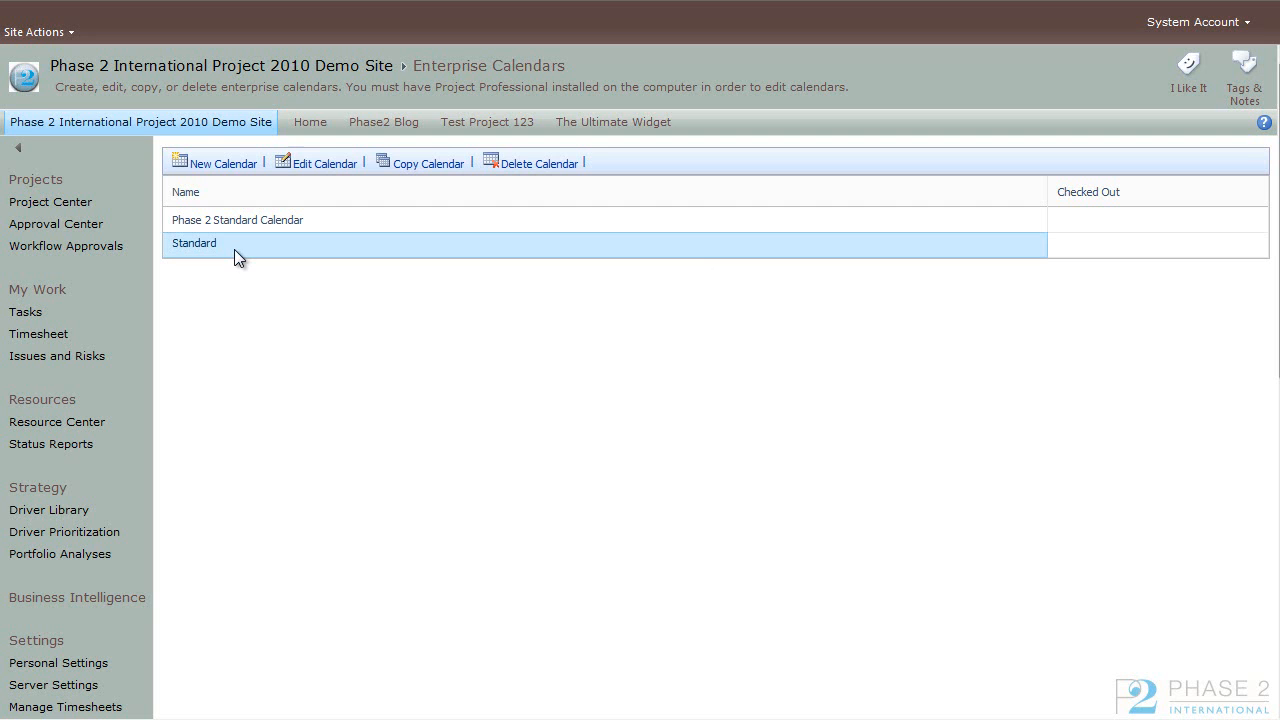
left_click(321, 219)
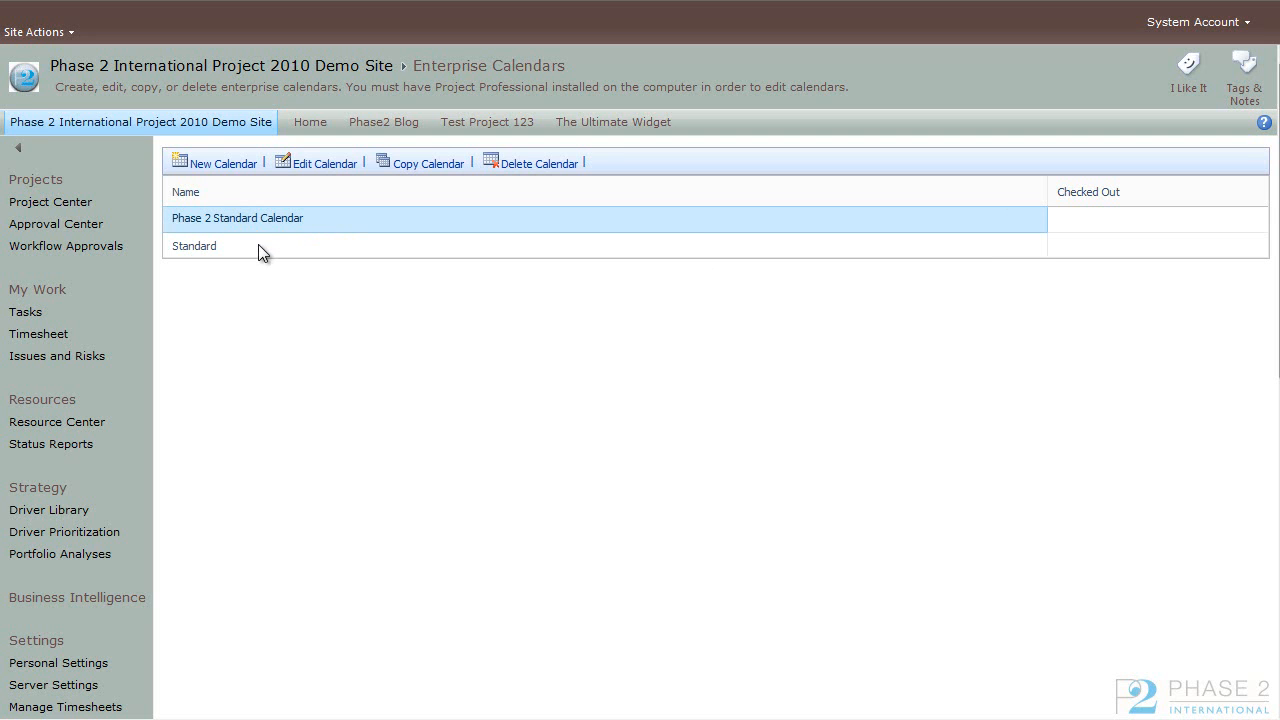
left_click(258, 246)
left_click(330, 220)
Step: Start a new enterprise calendar and enter the account password to sign in to the project server
left_click(240, 175)
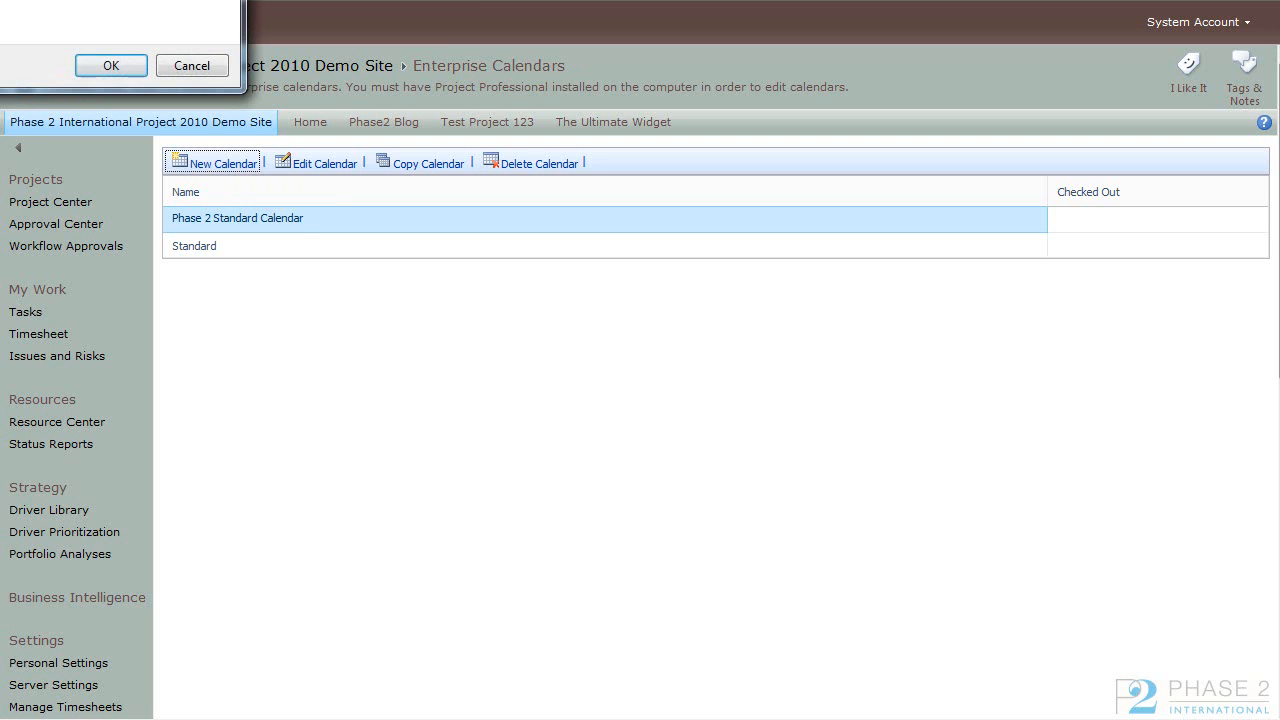
left_click_drag(150, 2, 628, 239)
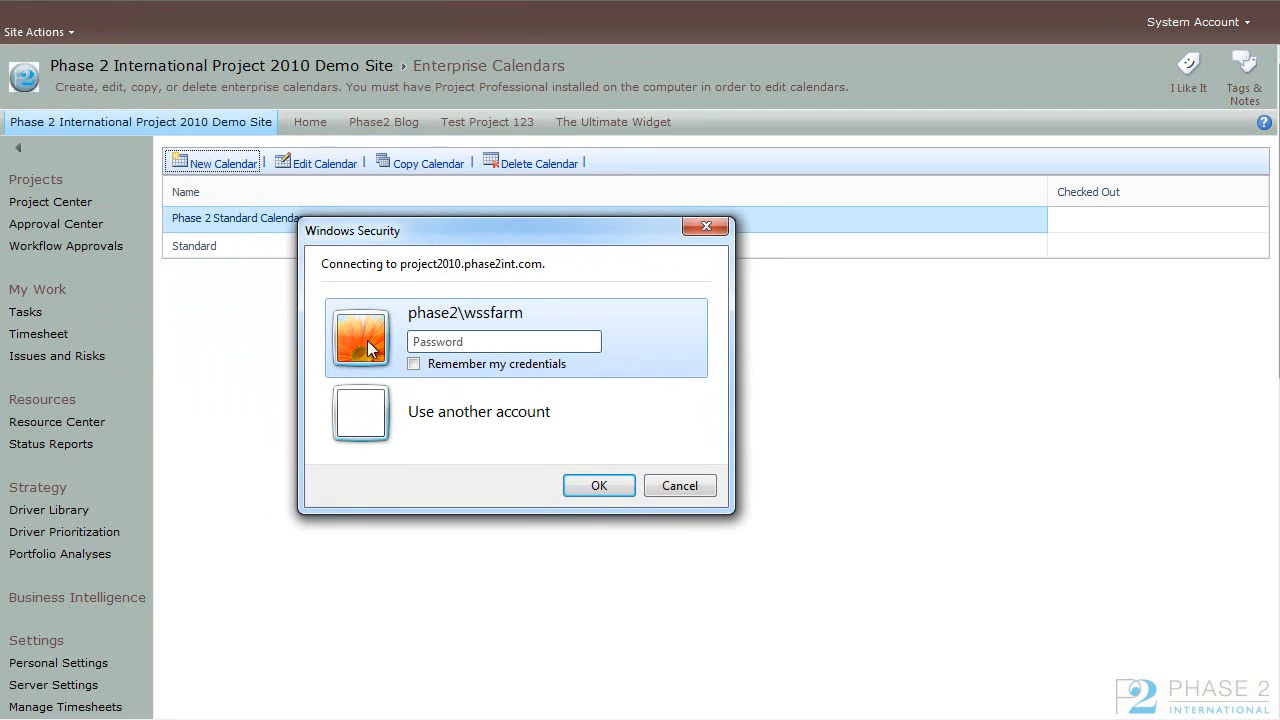
type("p******")
key("Return")
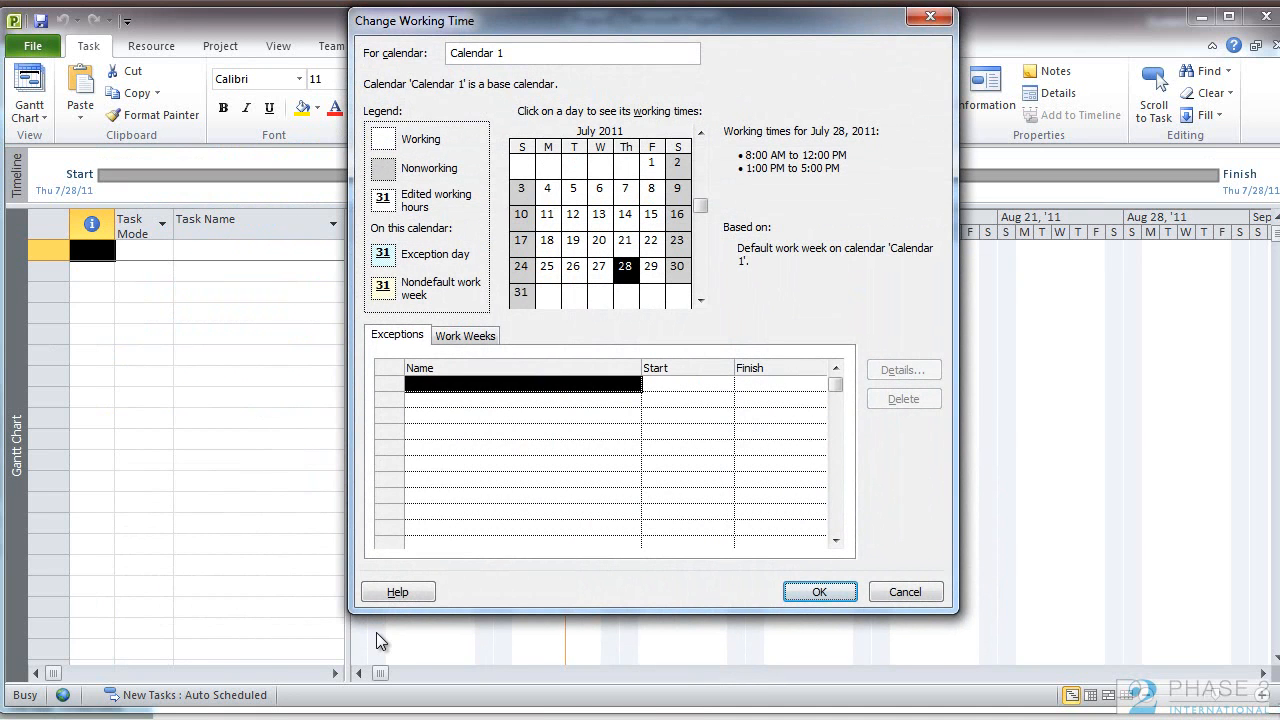
Step: Name the new base calendar Phase2 Standard Calendar 2
left_click_drag(848, 20, 746, 36)
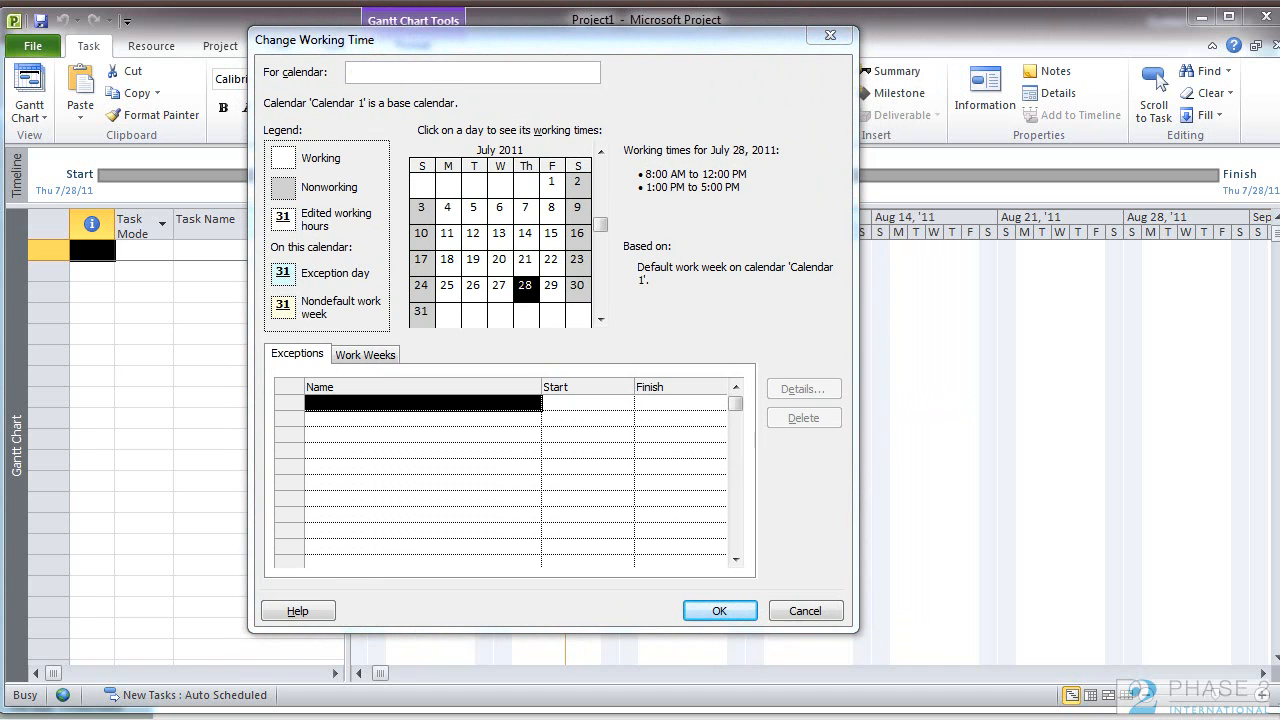
left_click(452, 72)
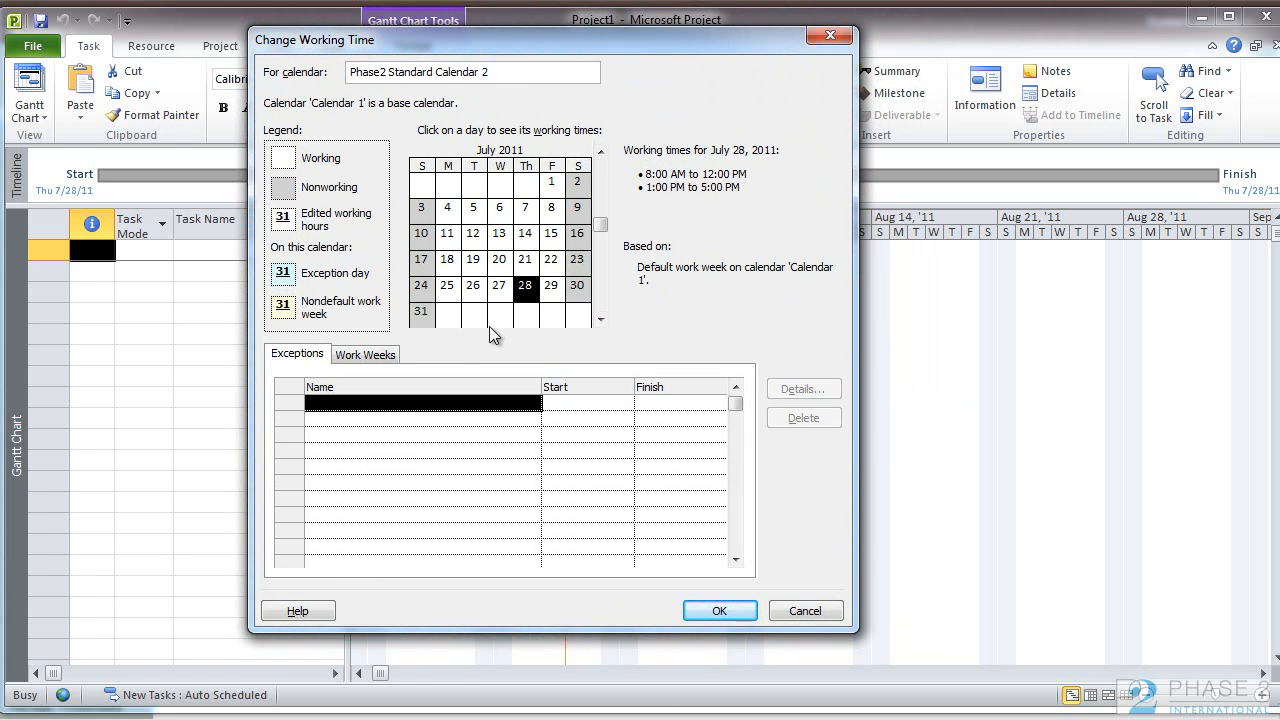
left_click(307, 358)
left_click(367, 360)
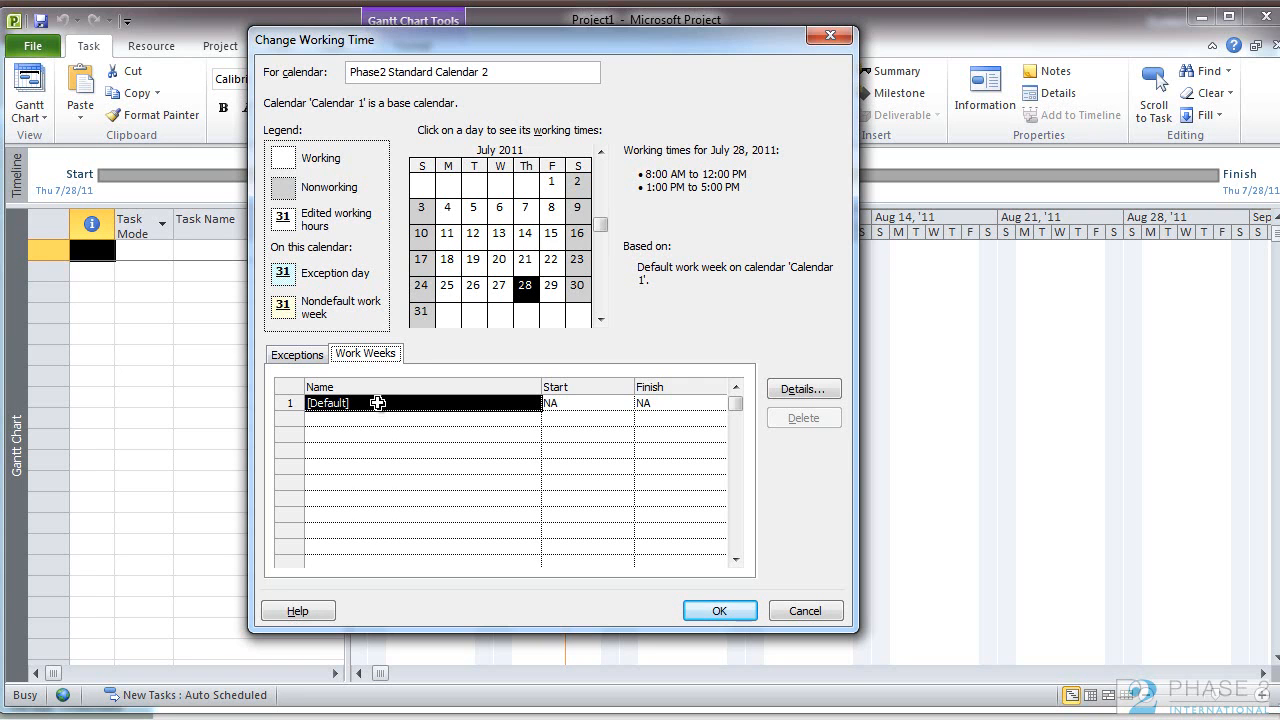
left_click(303, 360)
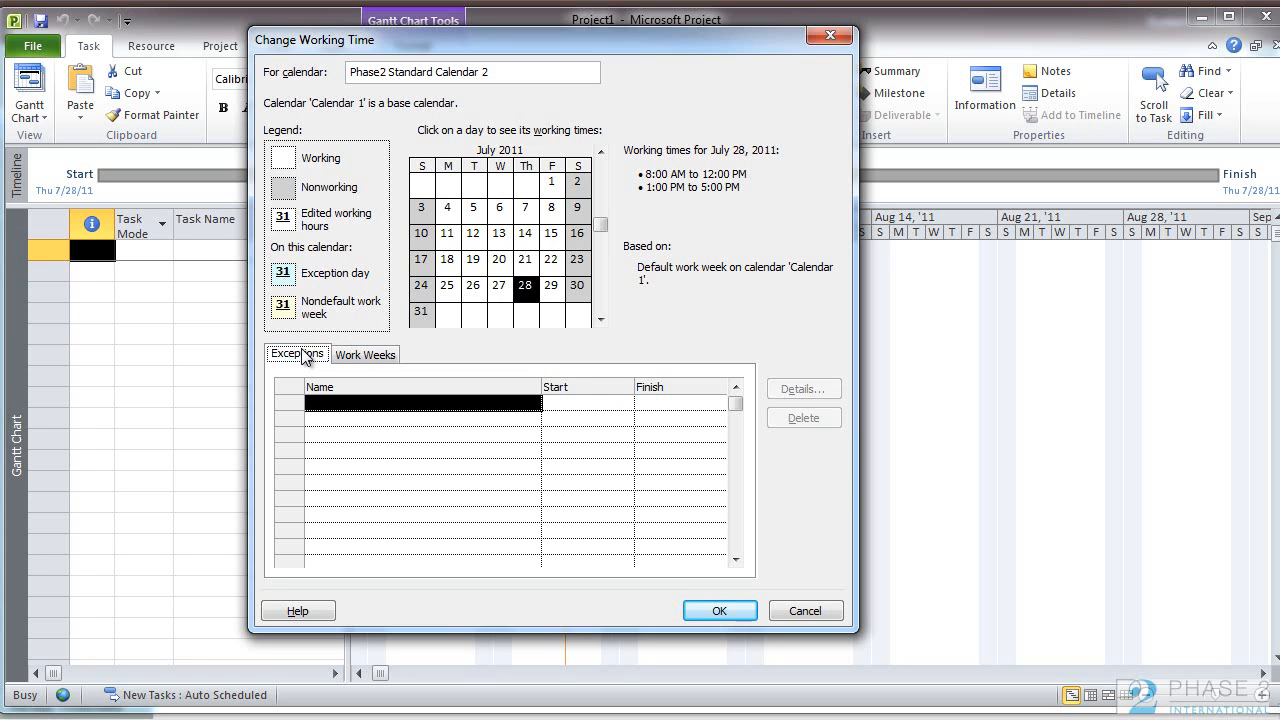
left_click(556, 290)
left_click(555, 264)
left_click(527, 289)
Step: Add a calendar exception named Fun Day on August 12, 2011
left_click(600, 252)
left_click(600, 205)
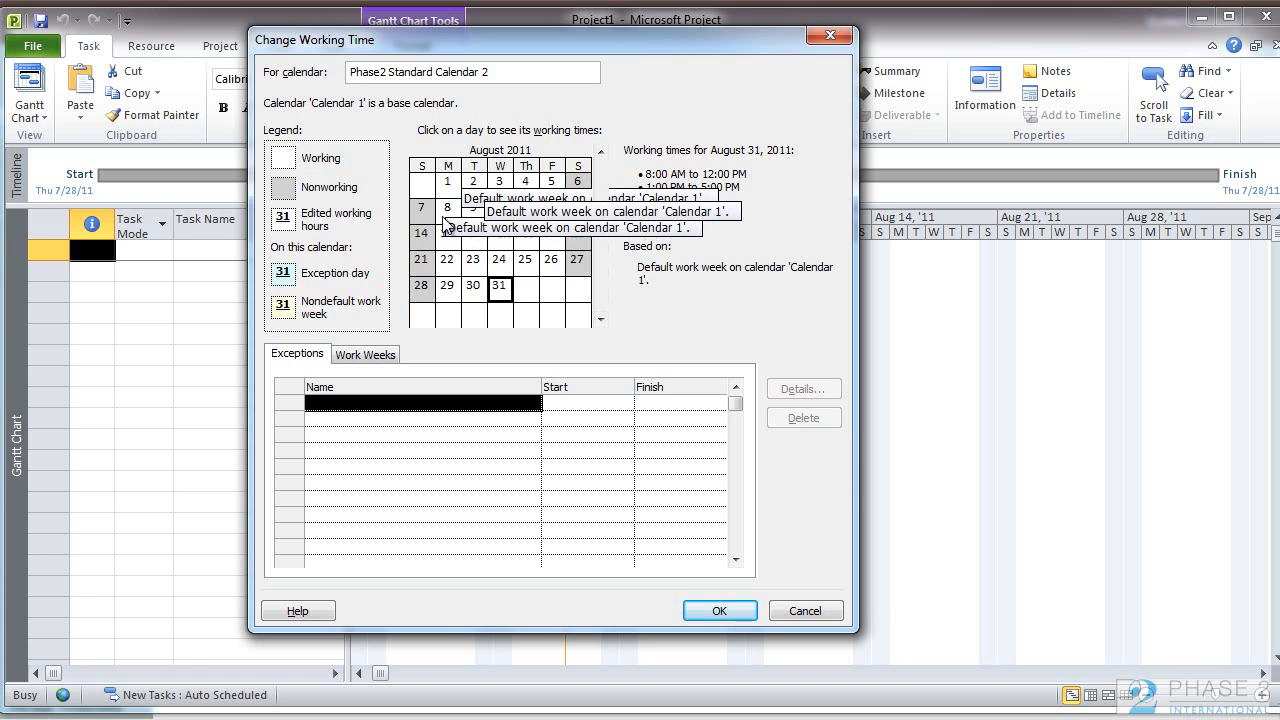
left_click(545, 264)
left_click(552, 210)
left_click(357, 404)
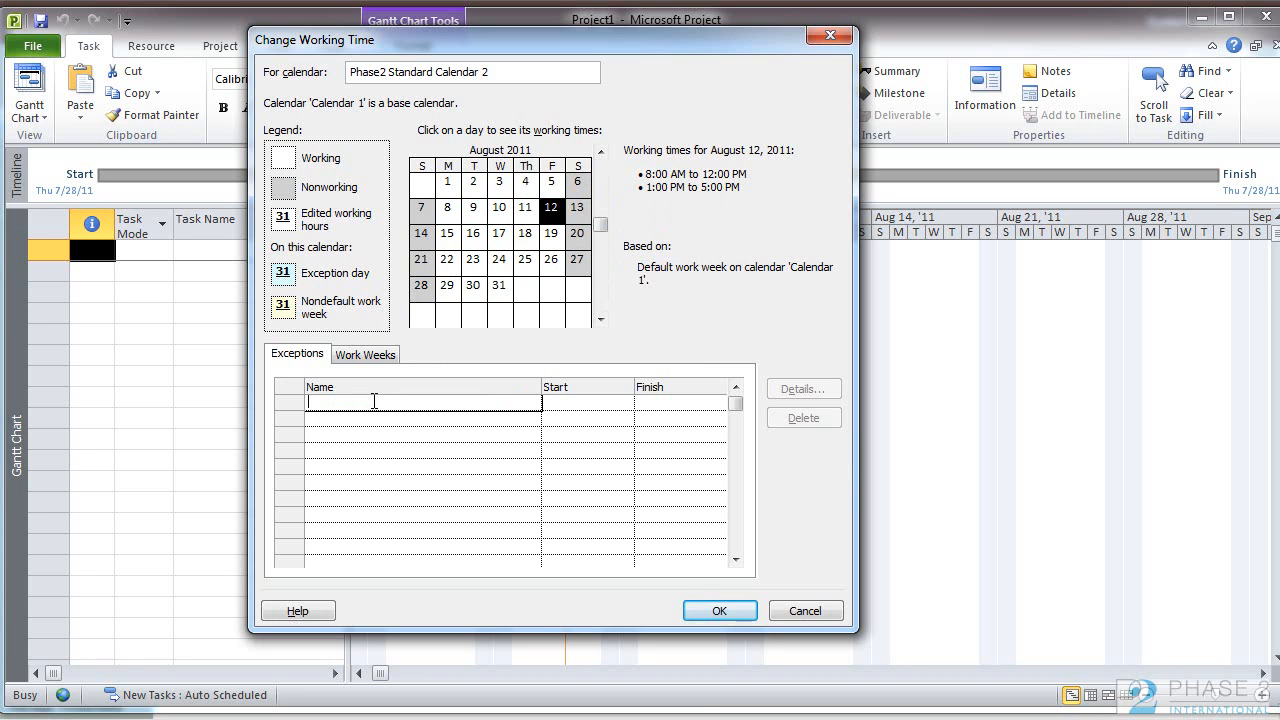
type("Fun Day")
key("Return")
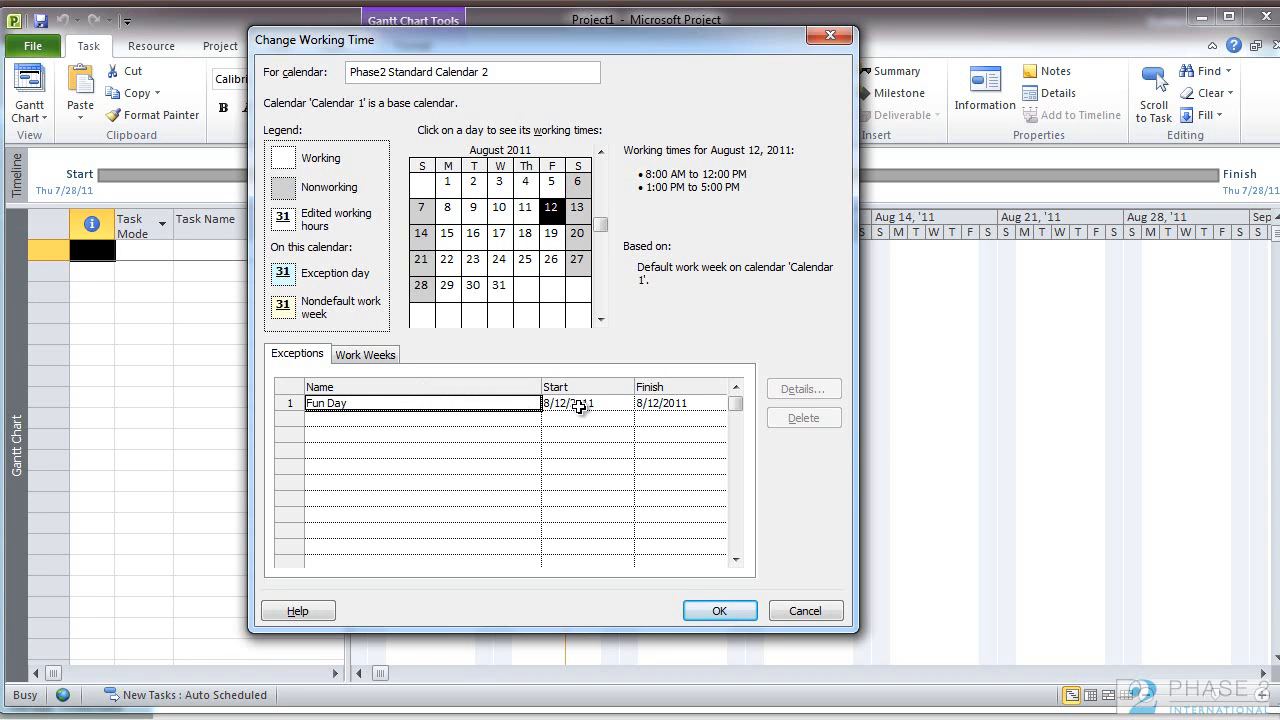
left_click(448, 405)
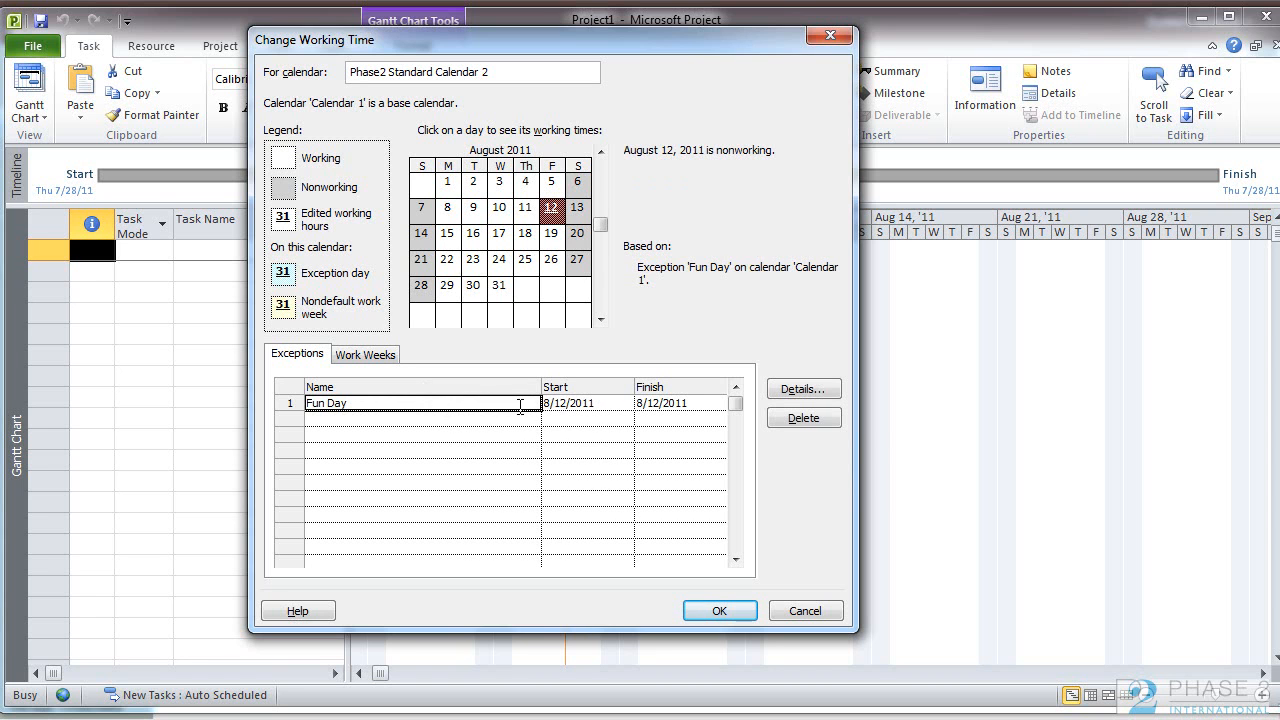
left_click(553, 208)
Step: Set the Fun Day exception's recurrence pattern to yearly
left_click(824, 390)
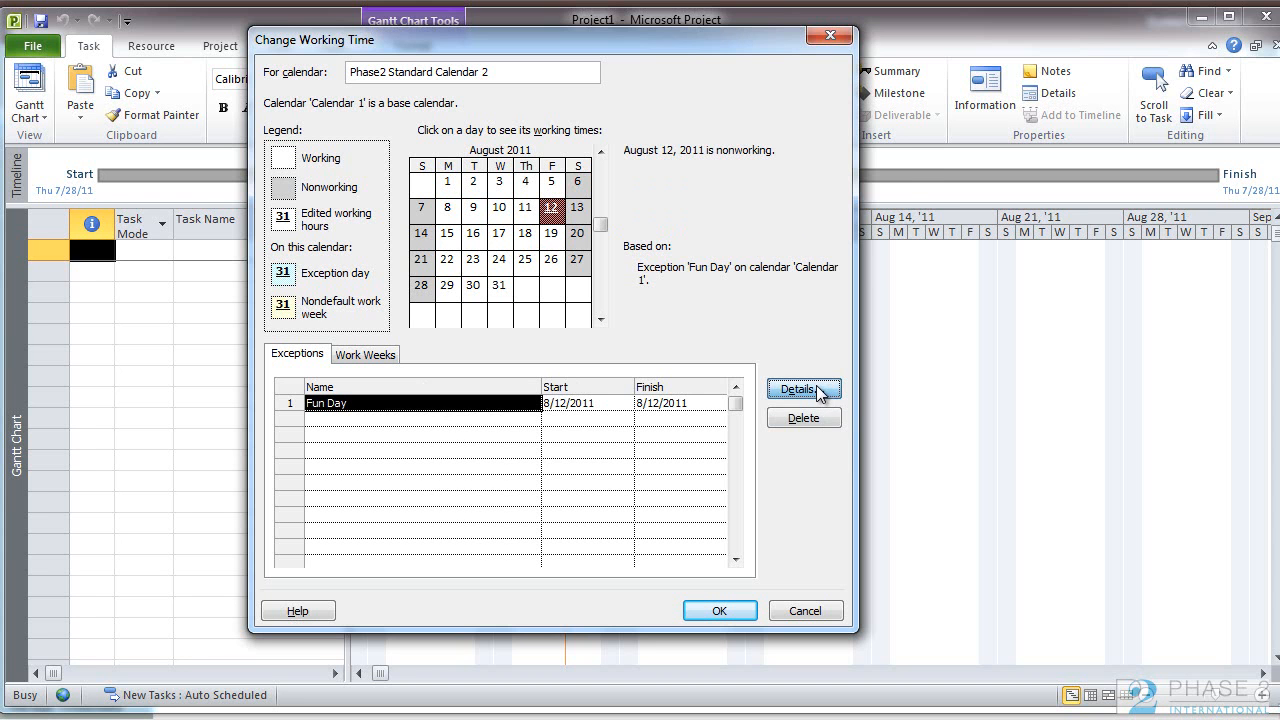
left_click_drag(515, 108, 505, 123)
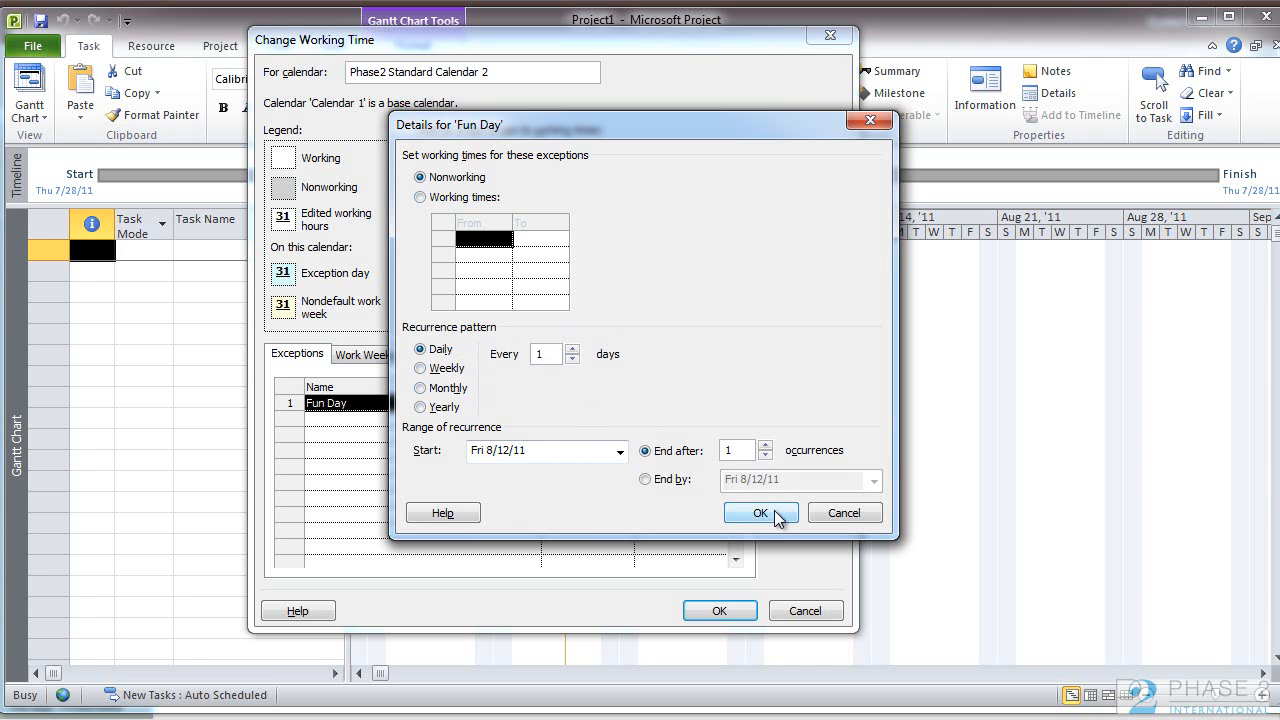
left_click(445, 406)
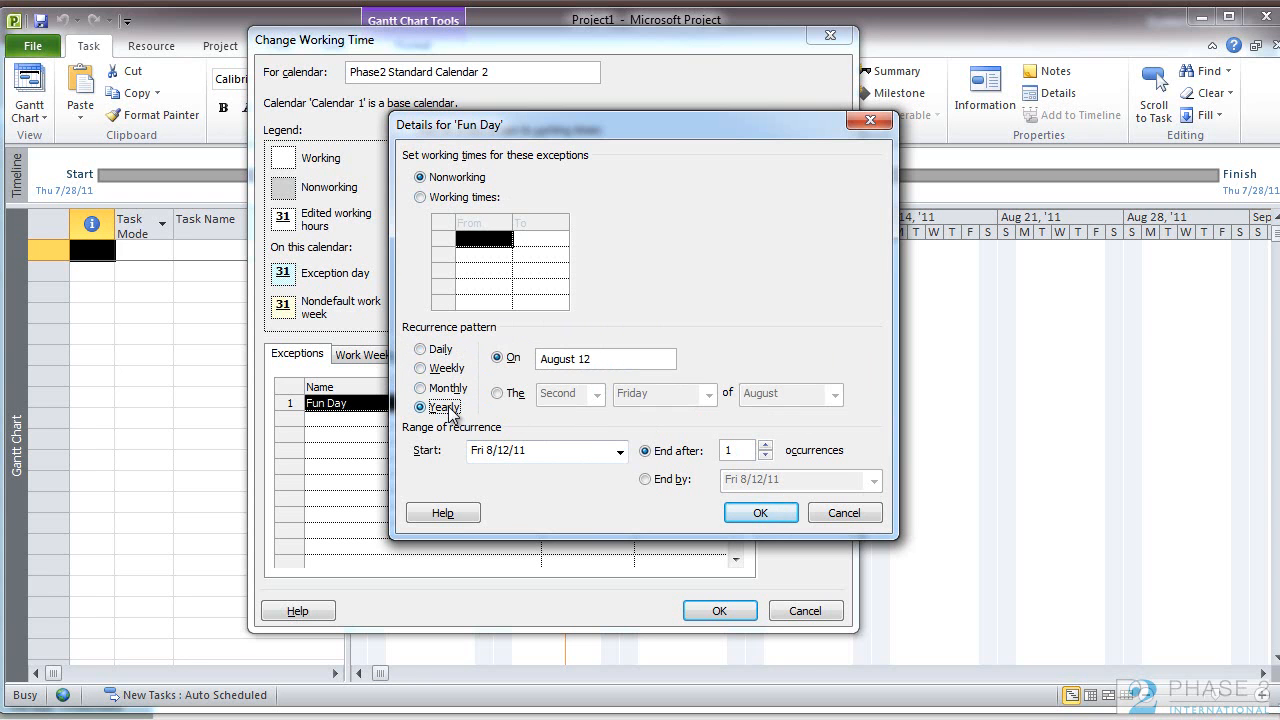
left_click(760, 513)
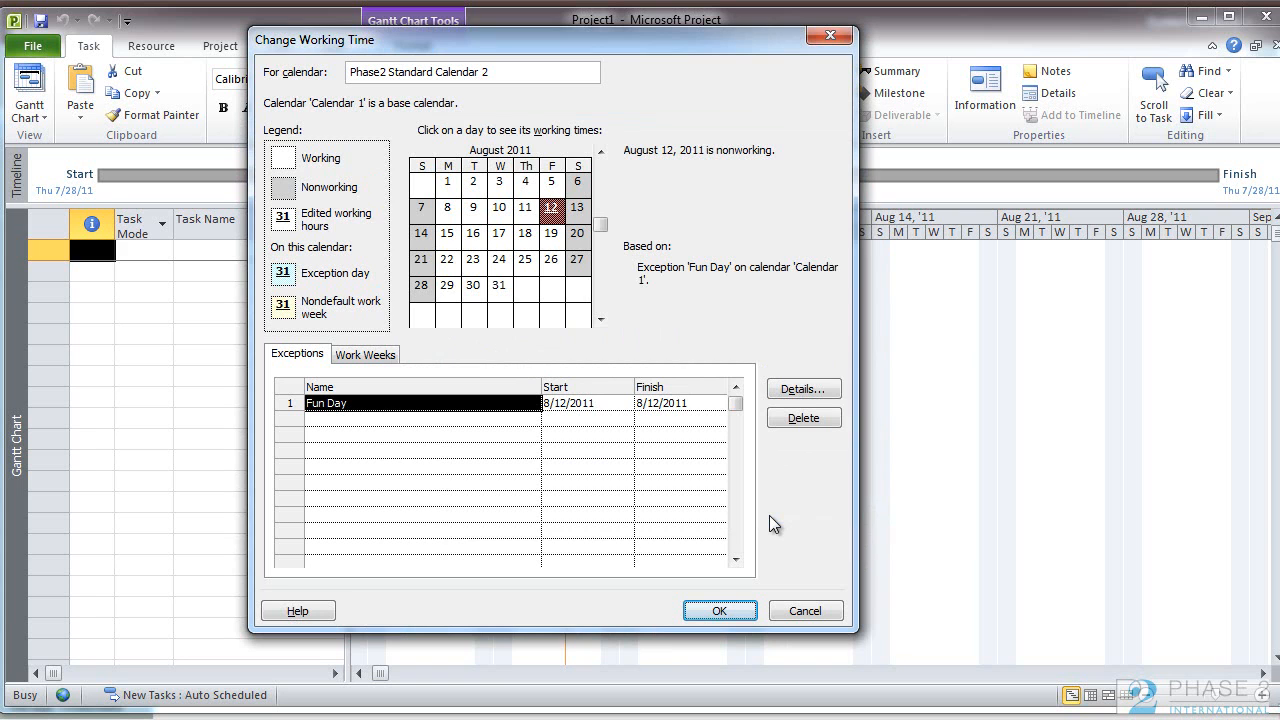
Step: Open the default work week's details and go through the weekdays from Monday, ending with Saturday selected
left_click(393, 366)
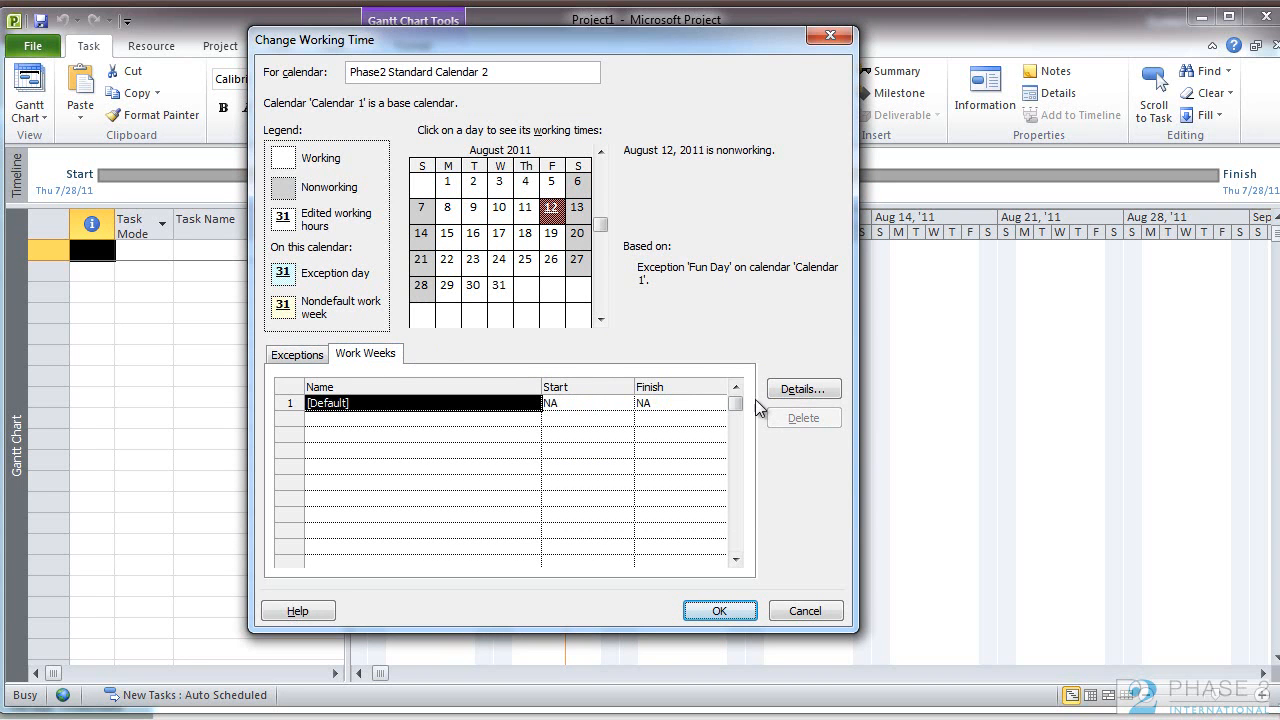
left_click(832, 391)
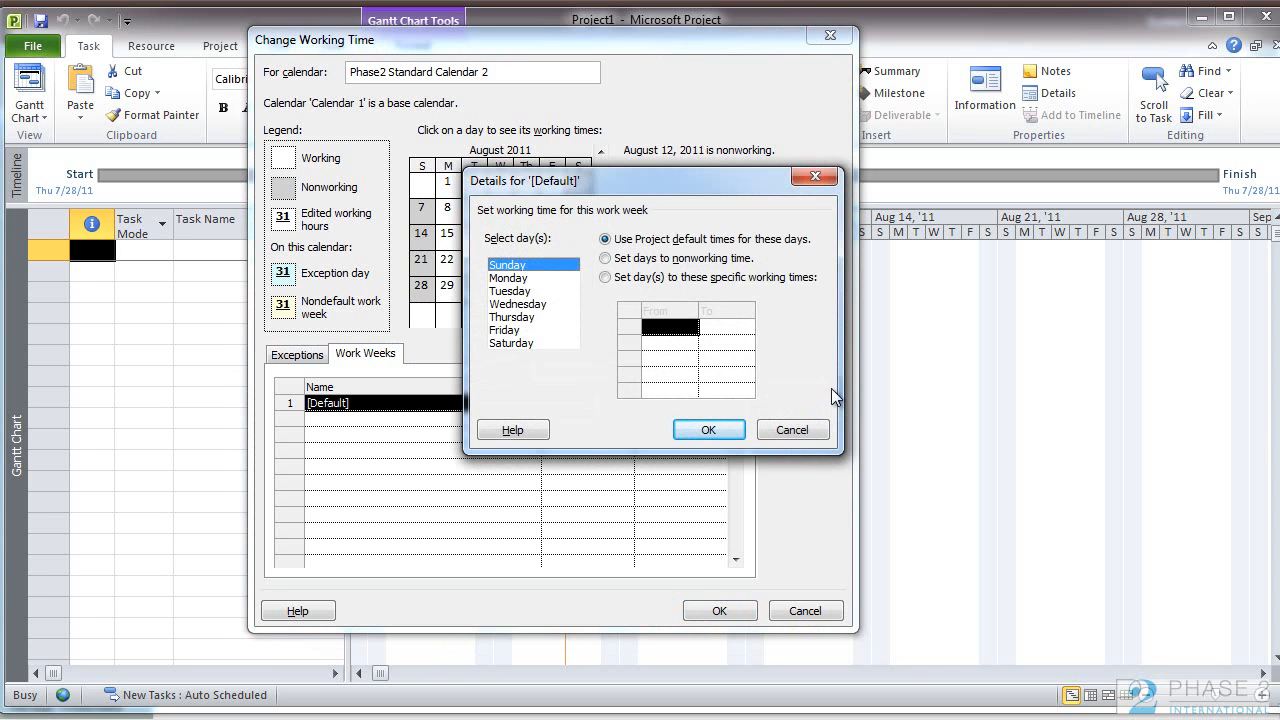
left_click(524, 279)
left_click(524, 292)
left_click(524, 305)
left_click(524, 318)
left_click(518, 330)
left_click(518, 343)
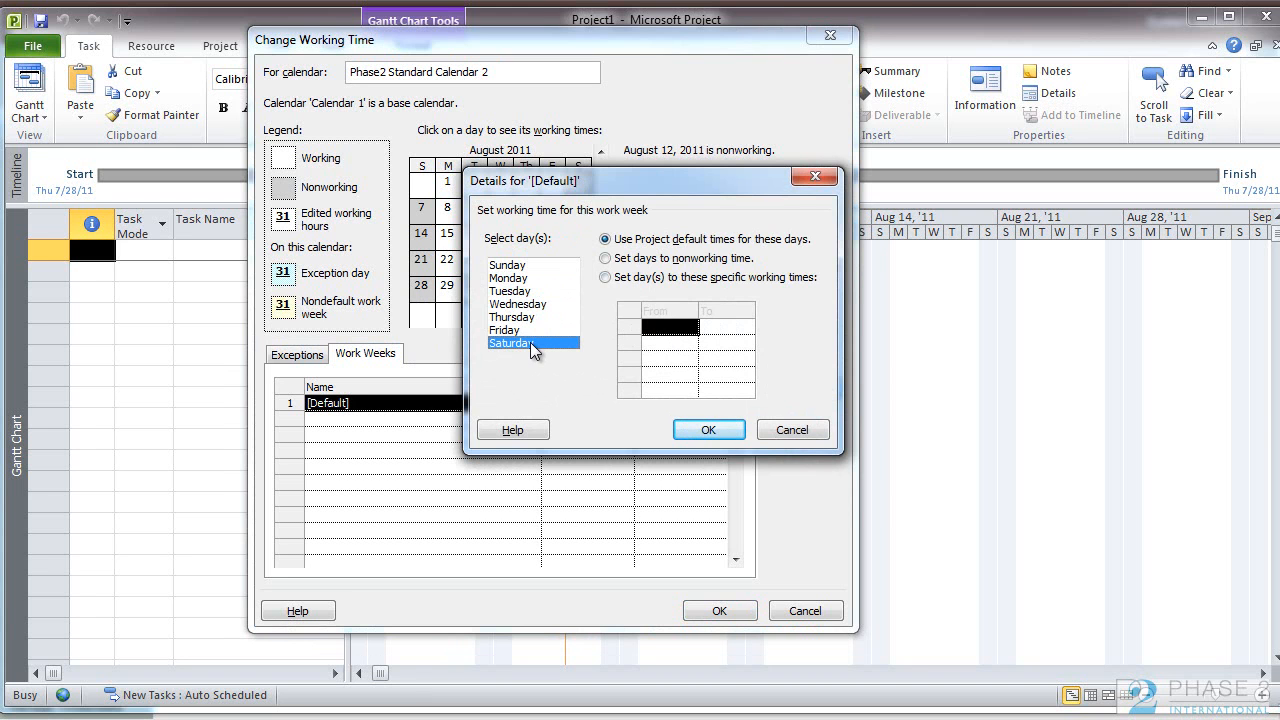
Step: Give Saturday specific working times, with a first shift from 8:00 AM to 12:00 PM
left_click(608, 278)
left_click(663, 327)
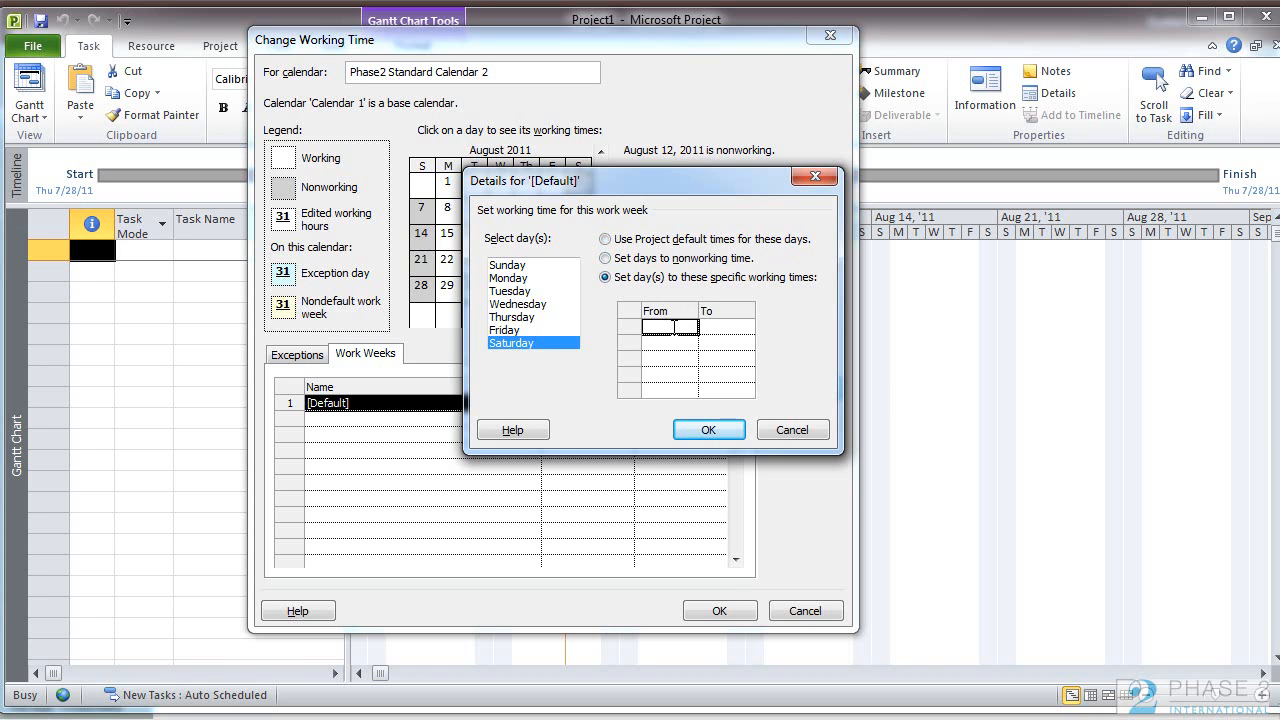
type("8:00am")
key("Return")
left_click(711, 324)
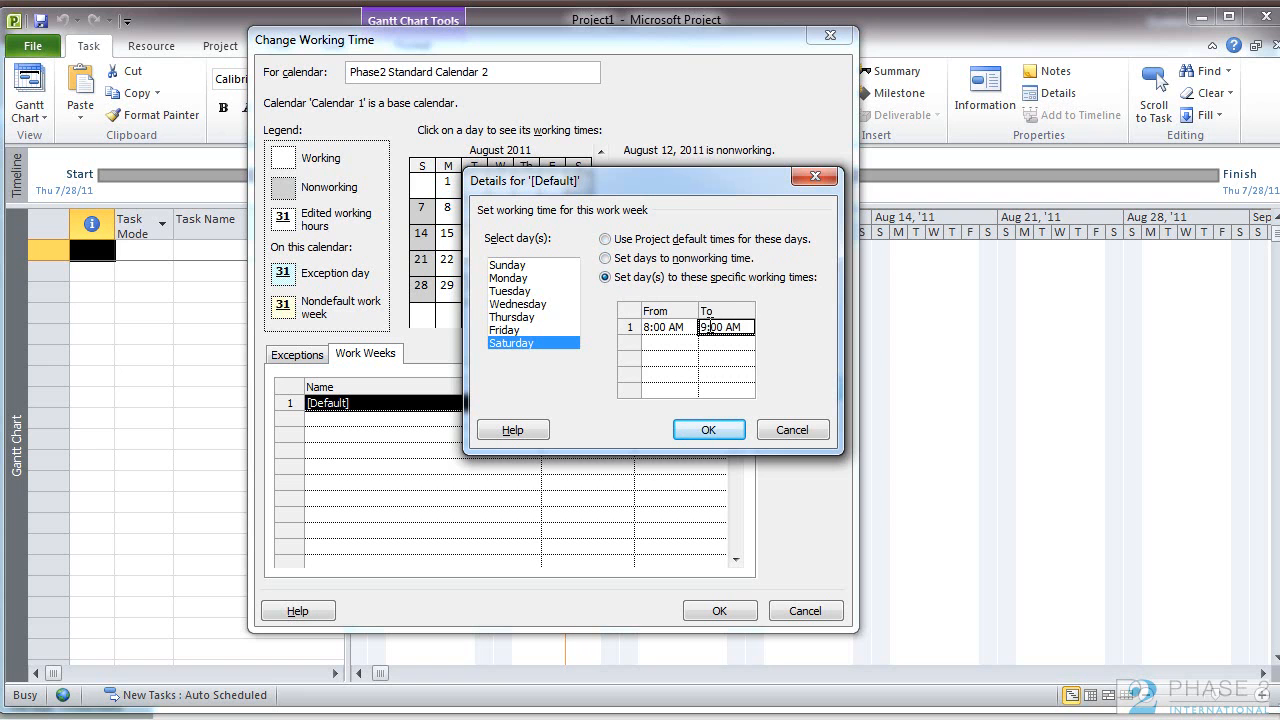
left_click(707, 324)
left_click_drag(702, 325, 710, 325)
type("12")
key("BackSpace")
type("P")
Step: Add a second Saturday shift from 1:00 PM to 5:00 PM and apply the work week details
left_click(673, 342)
type("1:P")
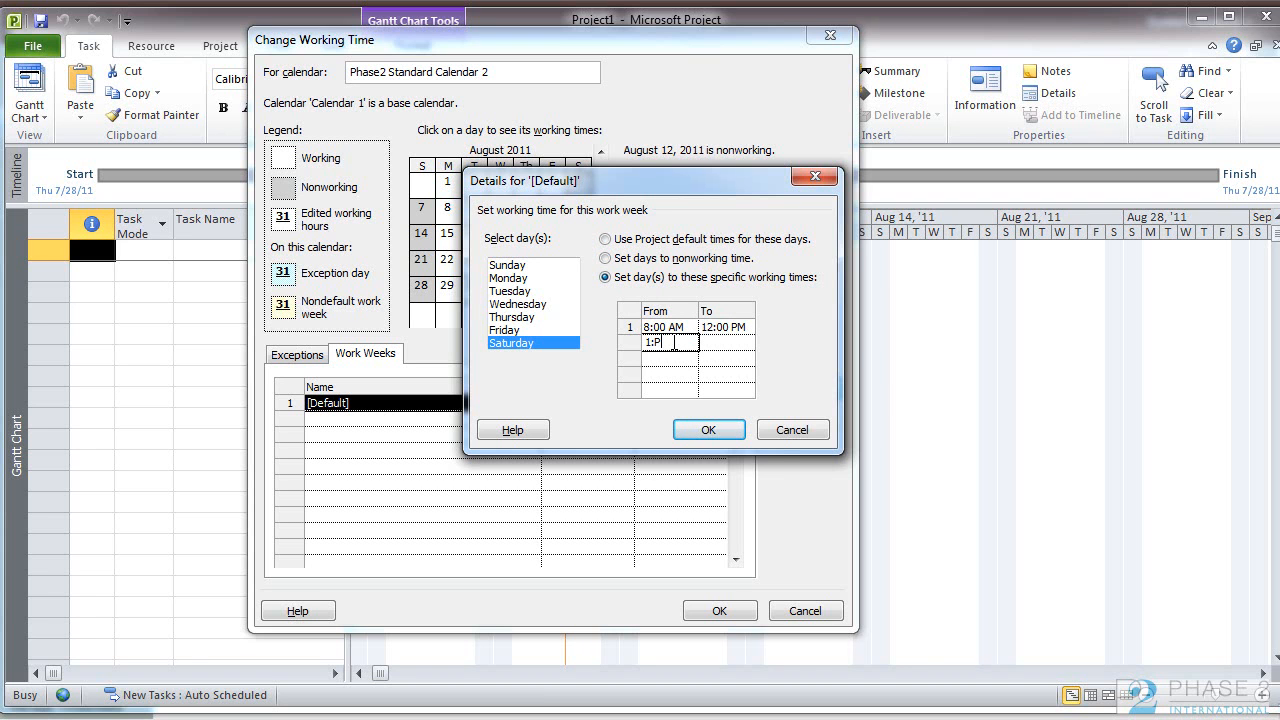
key("BackSpace")
type("00 PM")
key("Return")
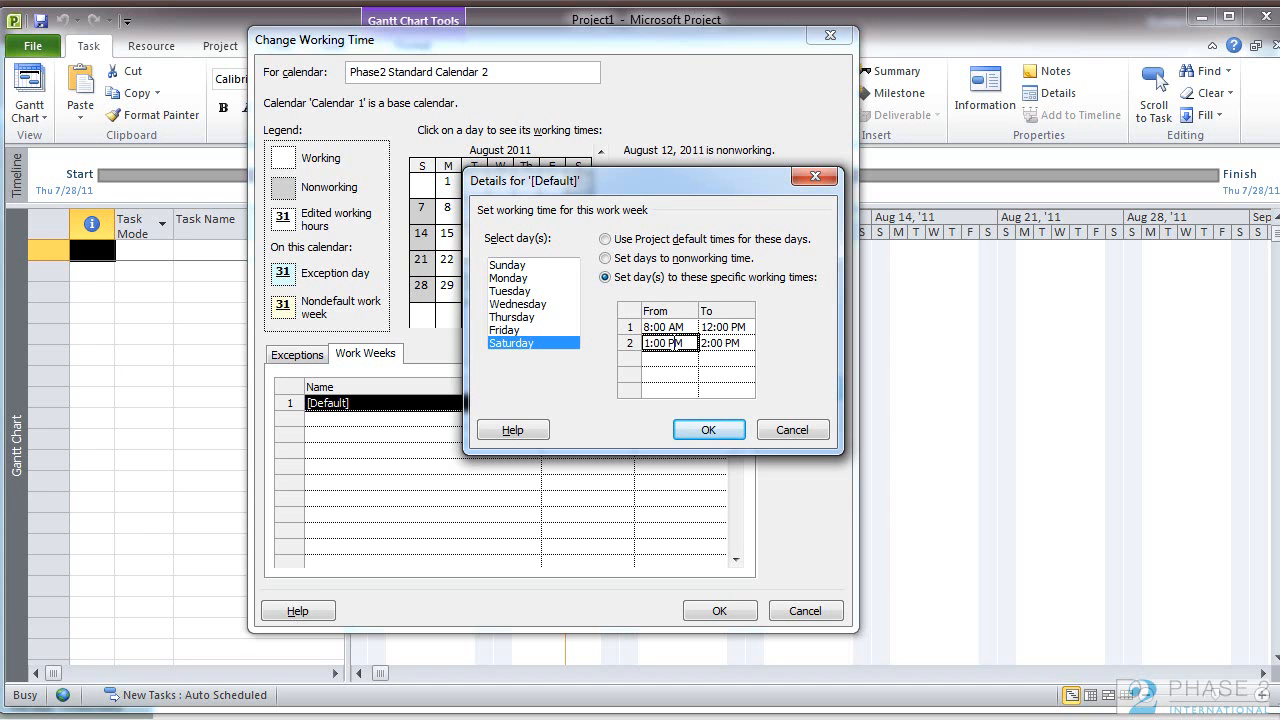
left_click(712, 343)
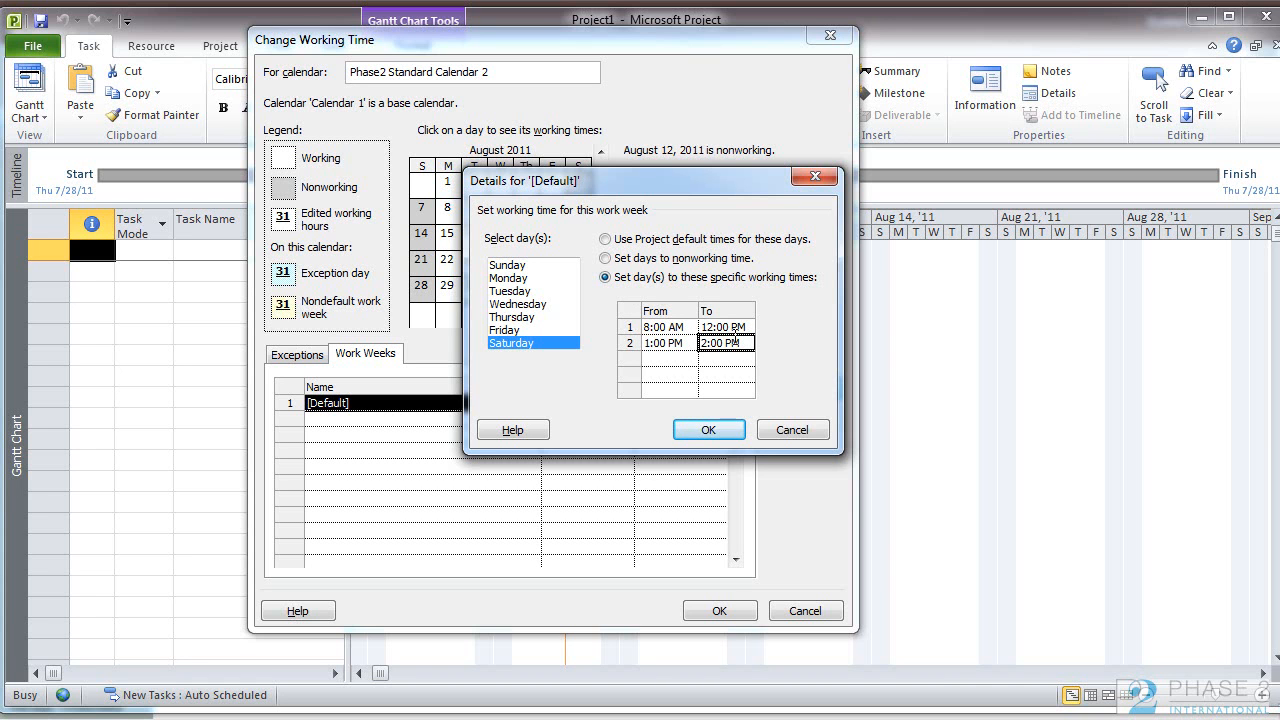
left_click(718, 344)
key("shift+Right")
type("5")
left_click(719, 427)
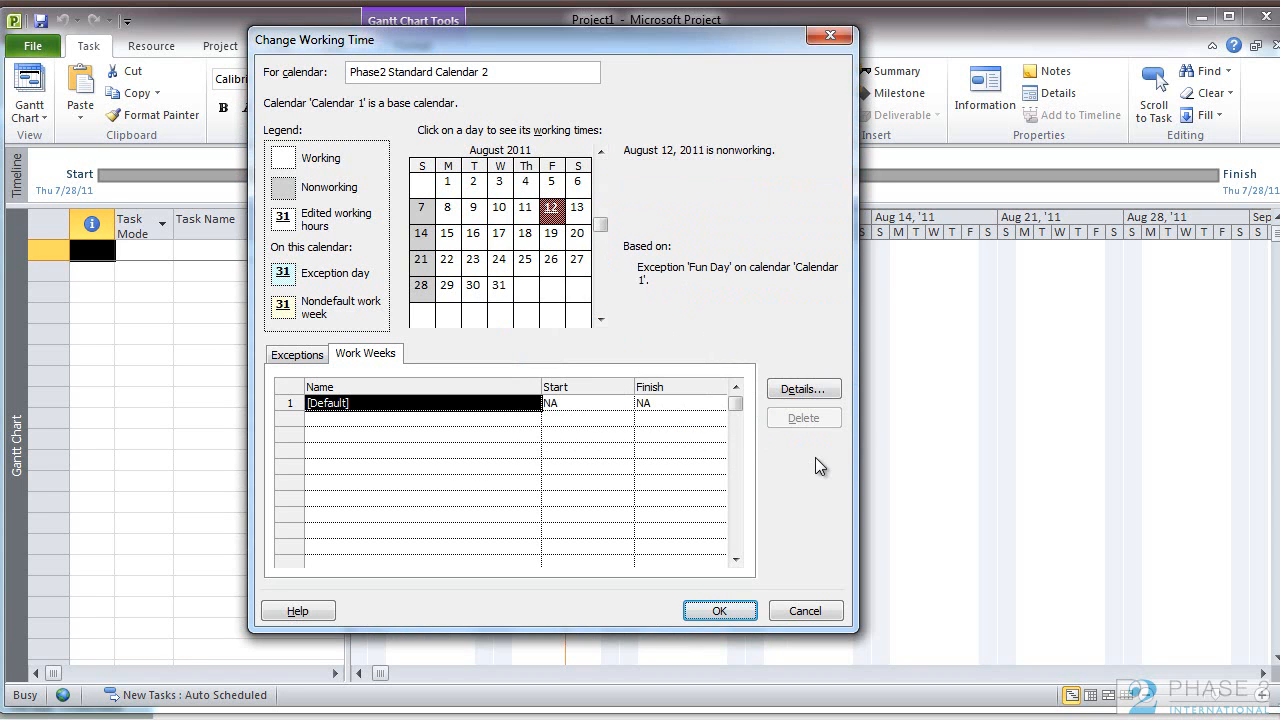
Step: Set Monday to nonworking time in the default work week, then return to the calendar's exceptions
left_click(803, 389)
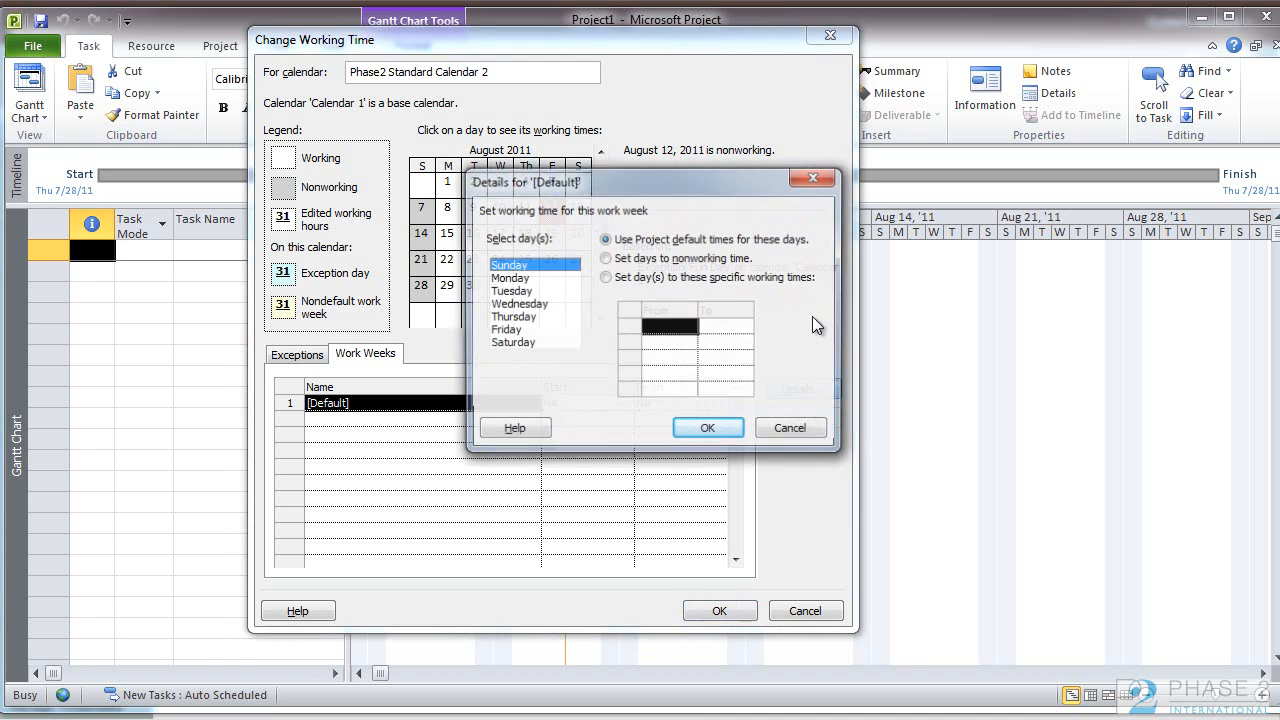
left_click(512, 278)
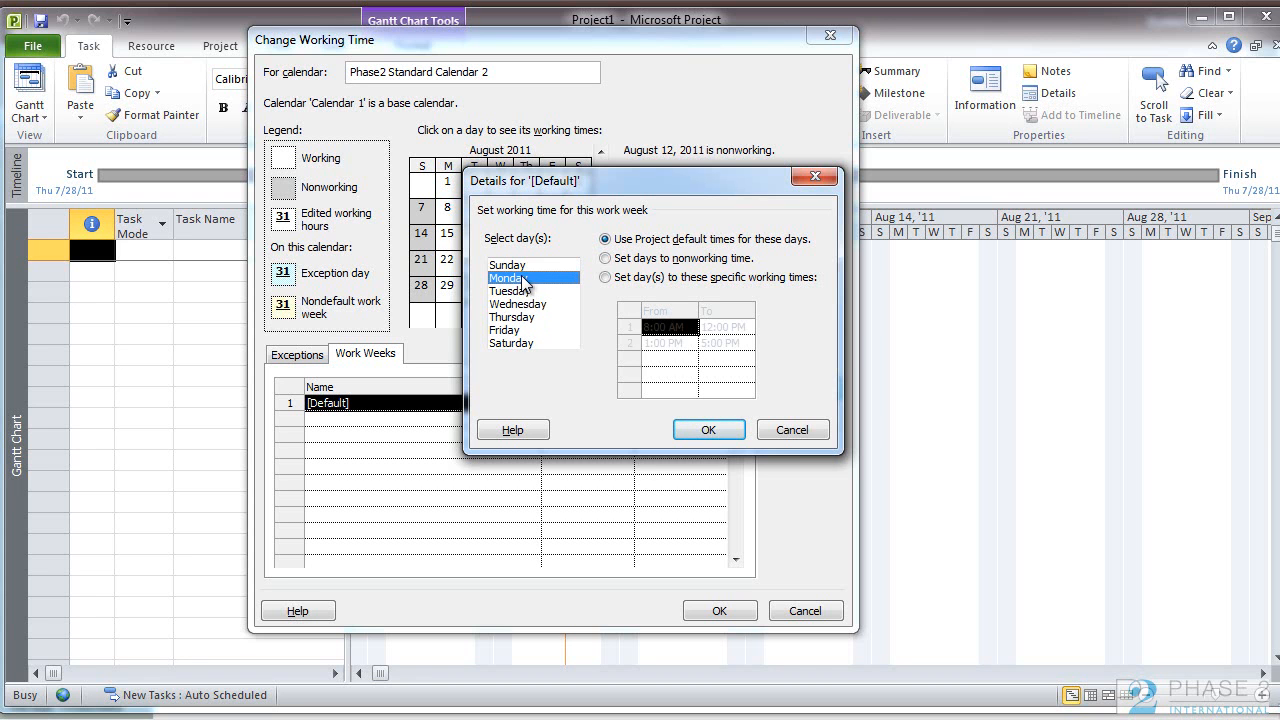
left_click(630, 259)
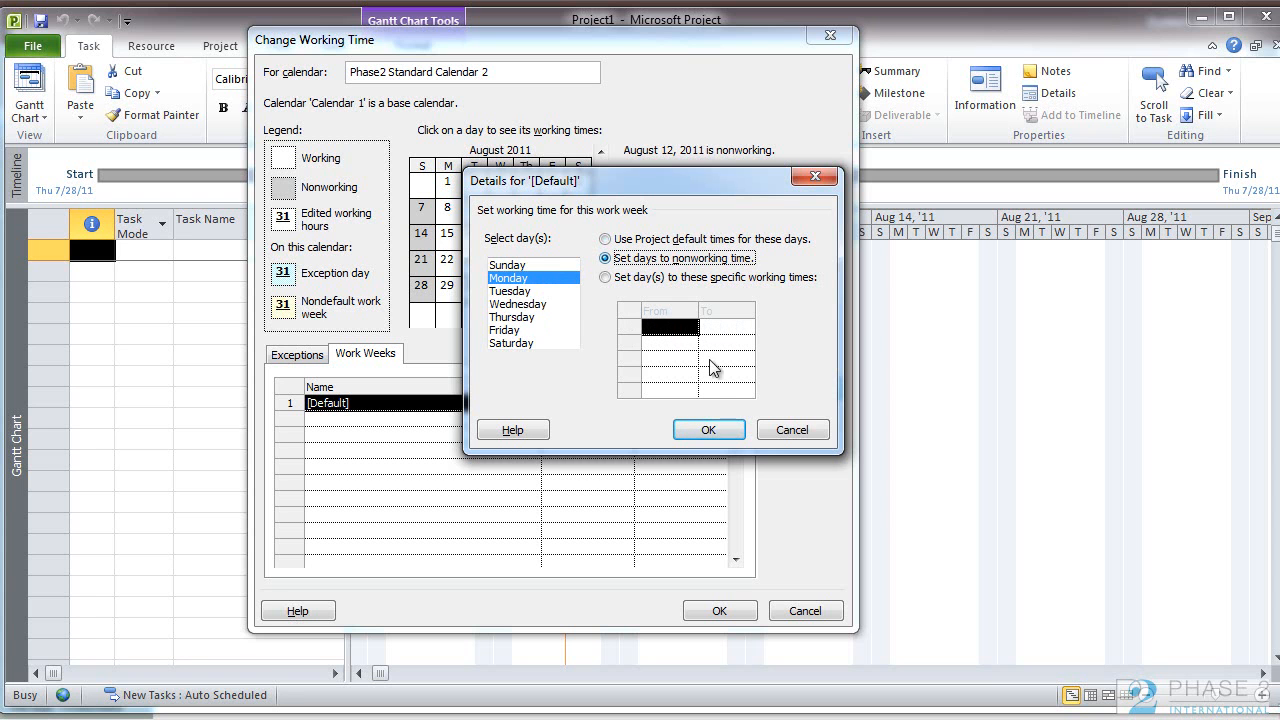
left_click(706, 430)
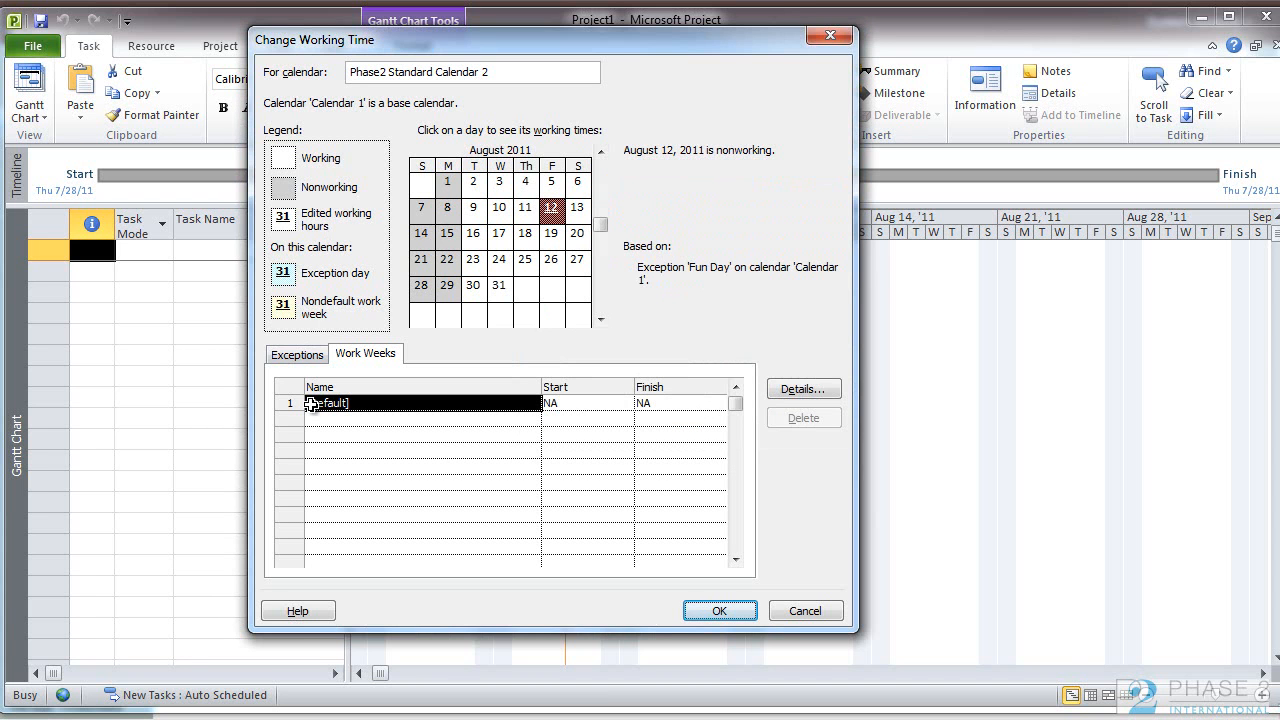
left_click(296, 356)
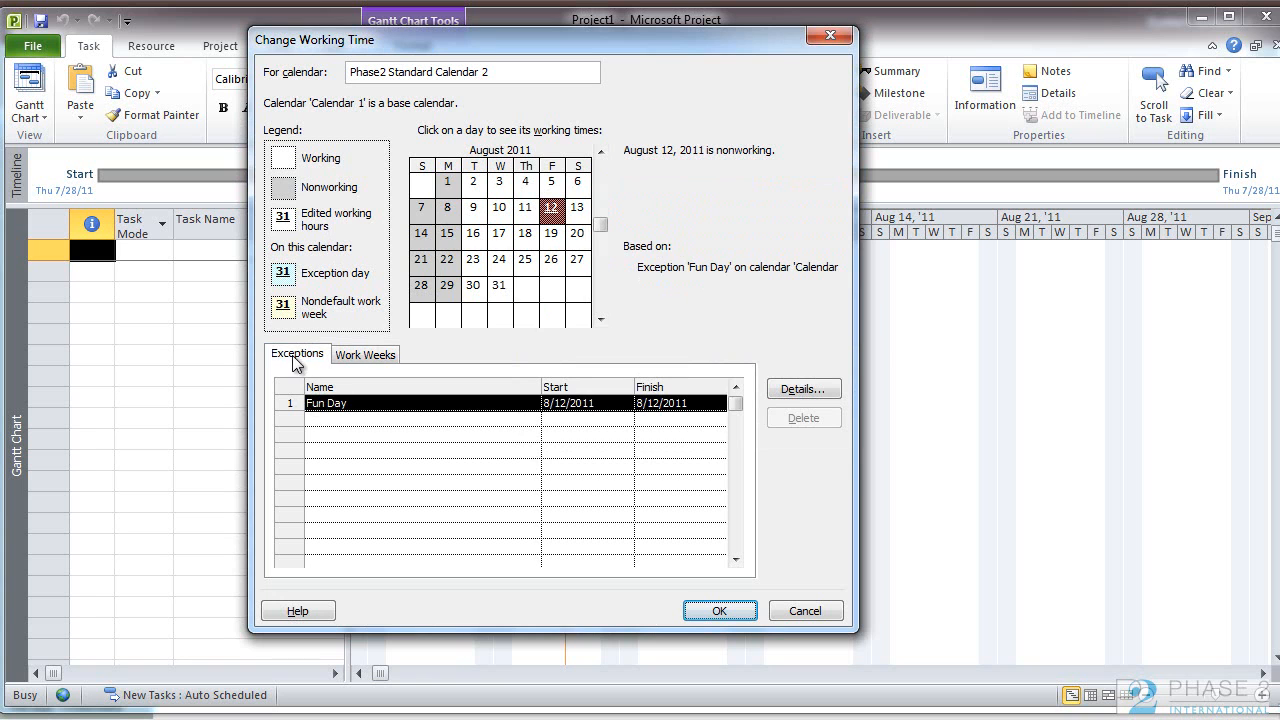
Step: Check the calendar's work weeks, save the working time changes, and close Microsoft Project to return to the Enterprise Calendars page
left_click(350, 358)
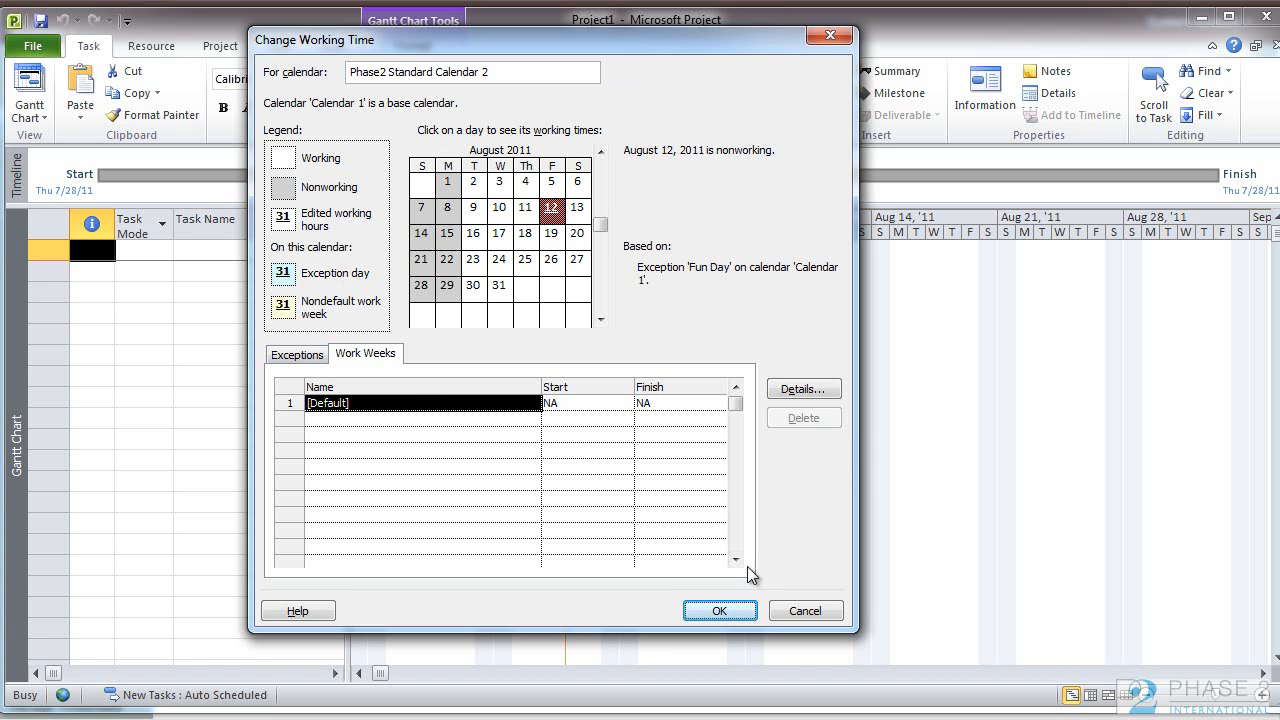
left_click(719, 611)
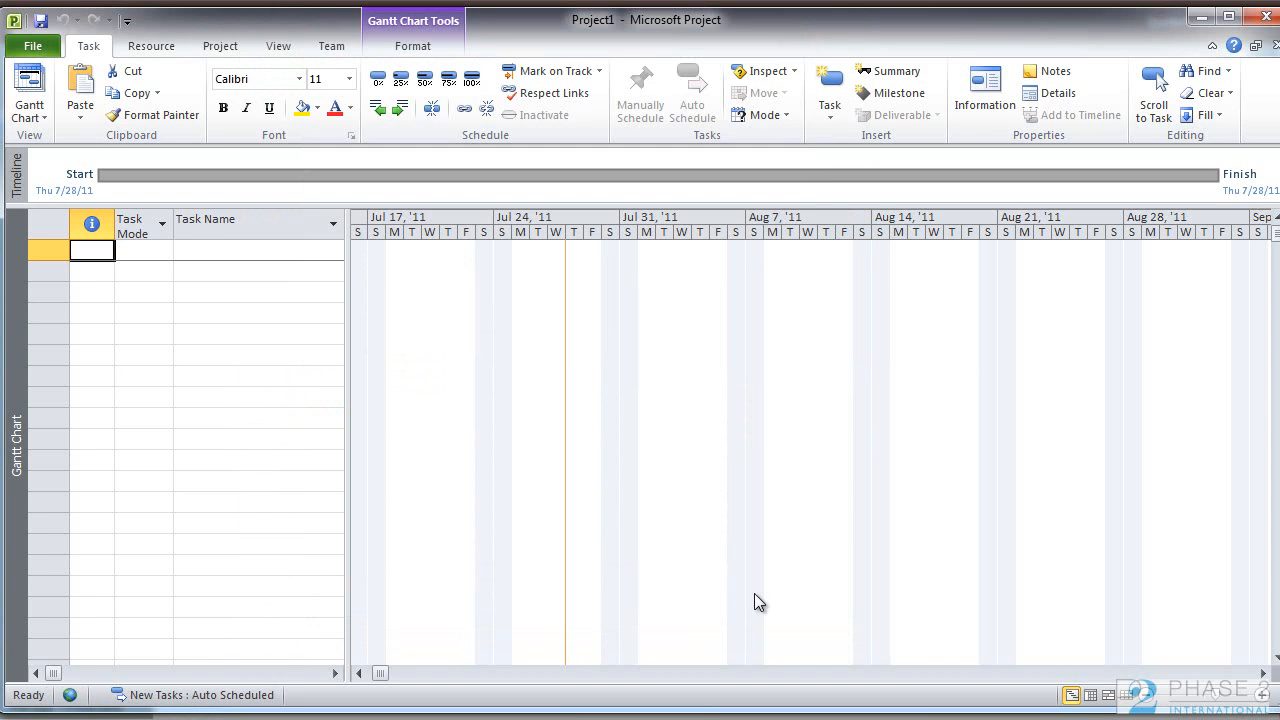
left_click(1262, 16)
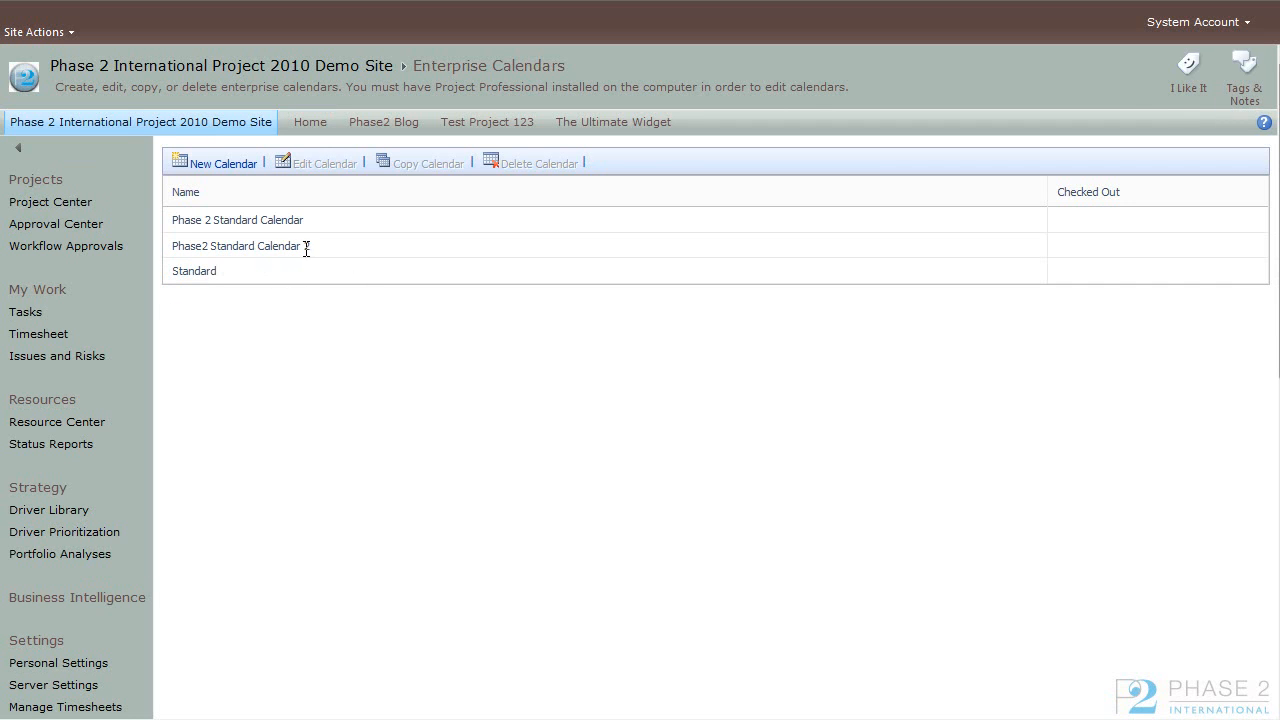
Step: Delete the enterprise calendar Phase2 Standard Calendar 2
left_click(342, 250)
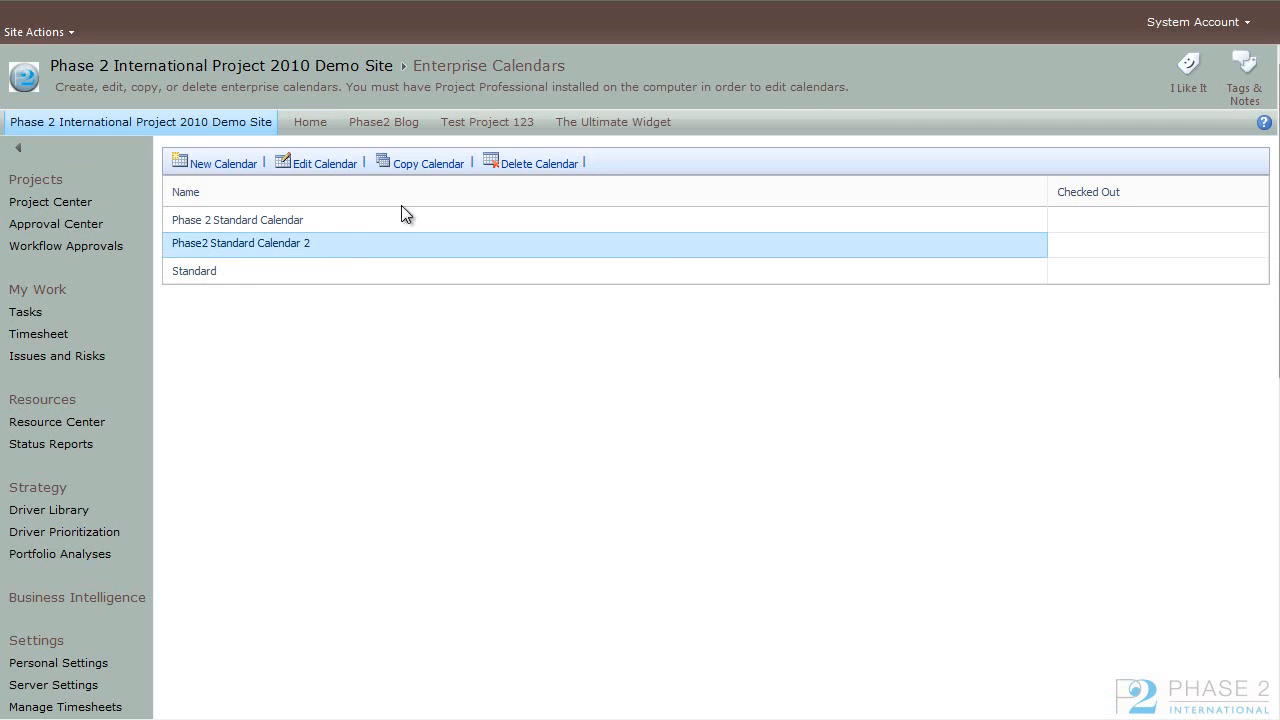
left_click(572, 168)
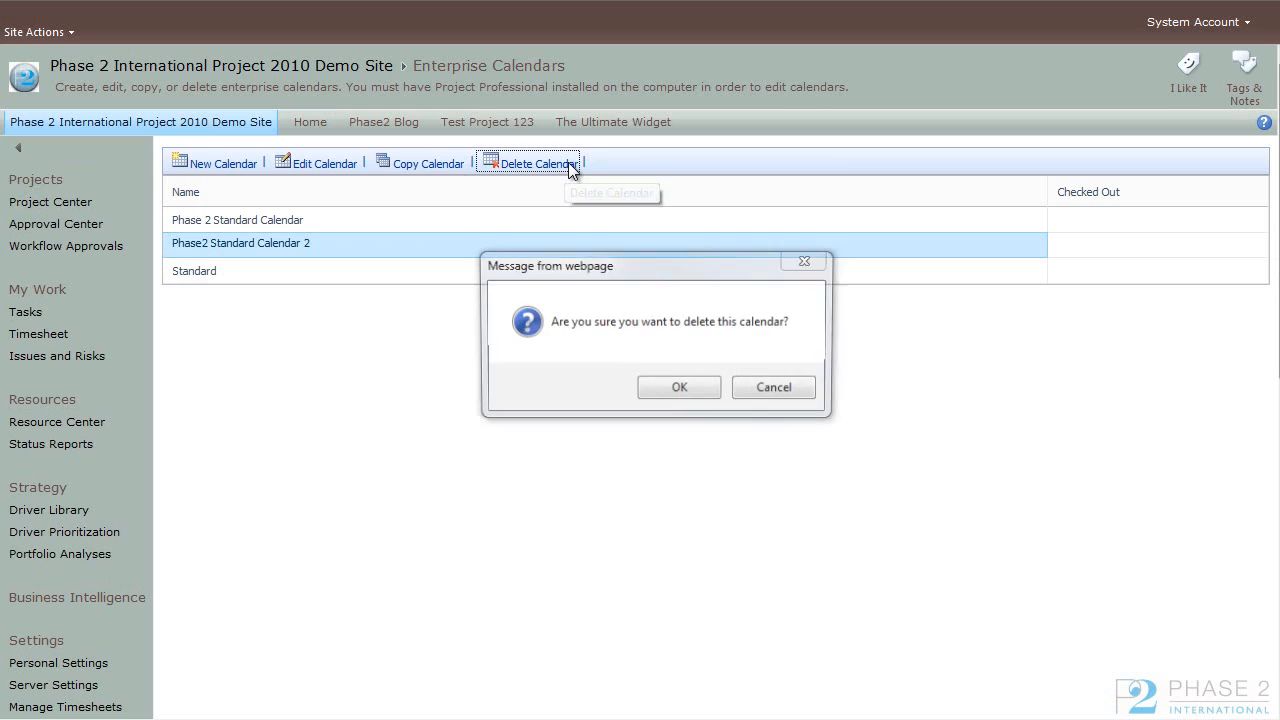
left_click(679, 392)
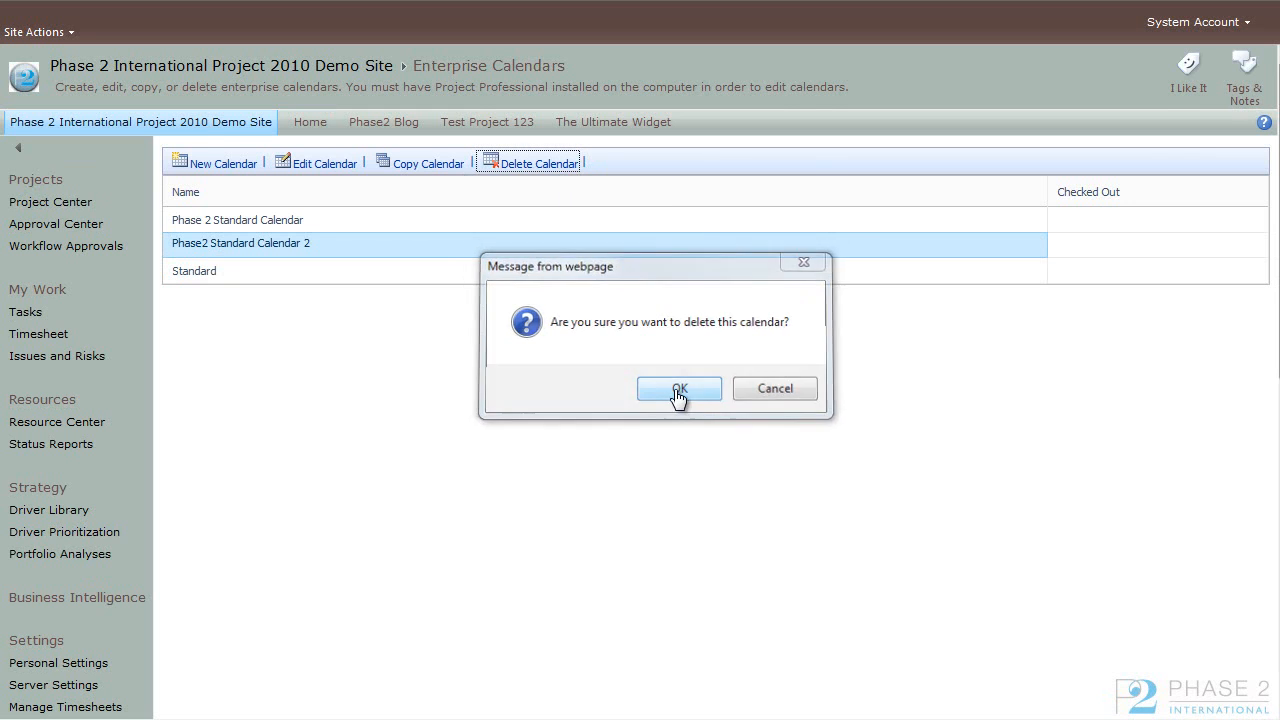